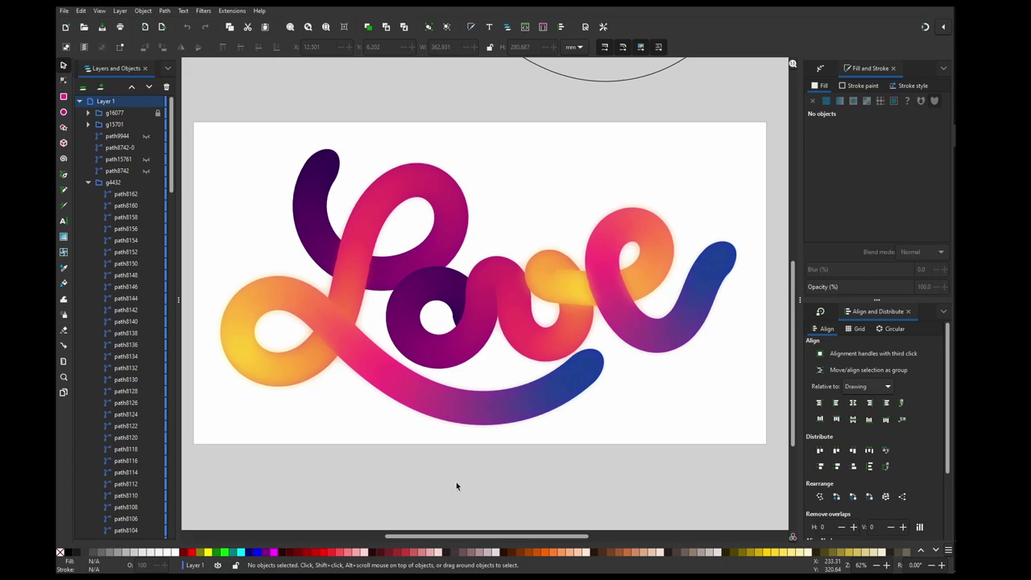
Scroll to the schemecolor.com swatches and start a new document holding only the six-colour palette.
{"action": "scroll", "coordinate": [456, 481], "scroll_direction": "up", "scroll_amount": 10}
{"action": "scroll", "coordinate": [505, 338], "scroll_direction": "up", "scroll_amount": 3}
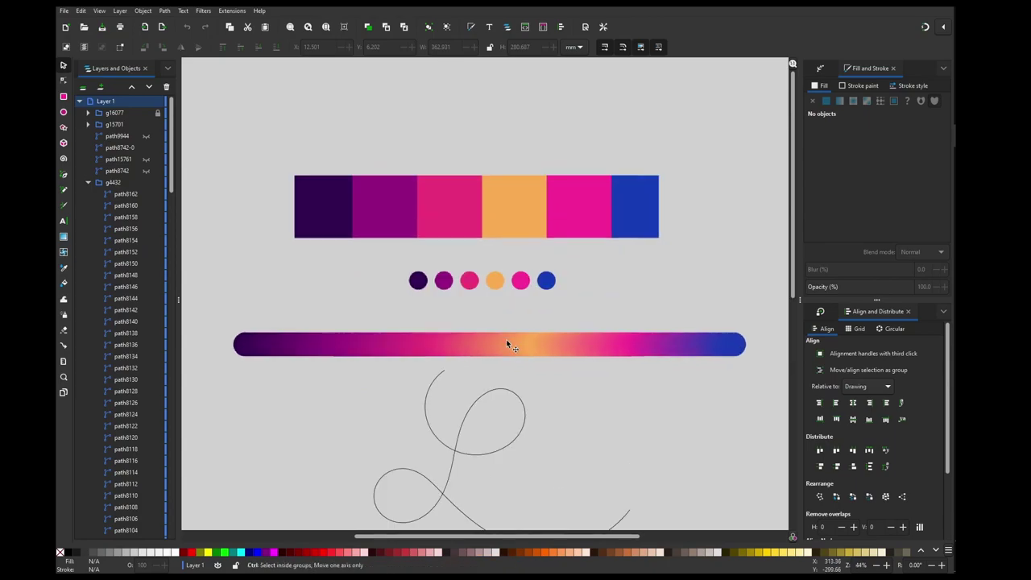
{"action": "scroll", "coordinate": [488, 323], "scroll_direction": "down", "scroll_amount": 1}
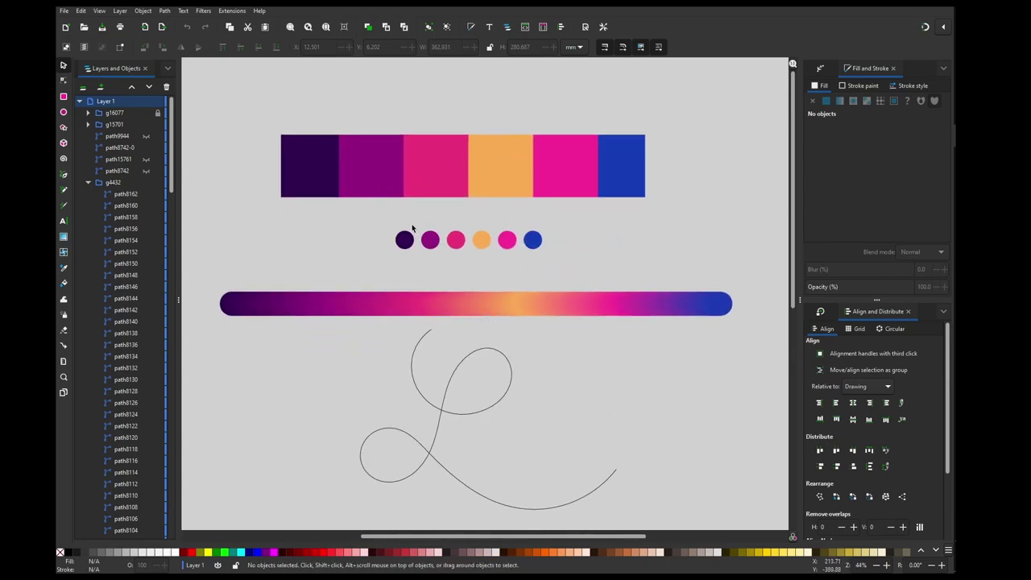
{"action": "key", "text": "n"}
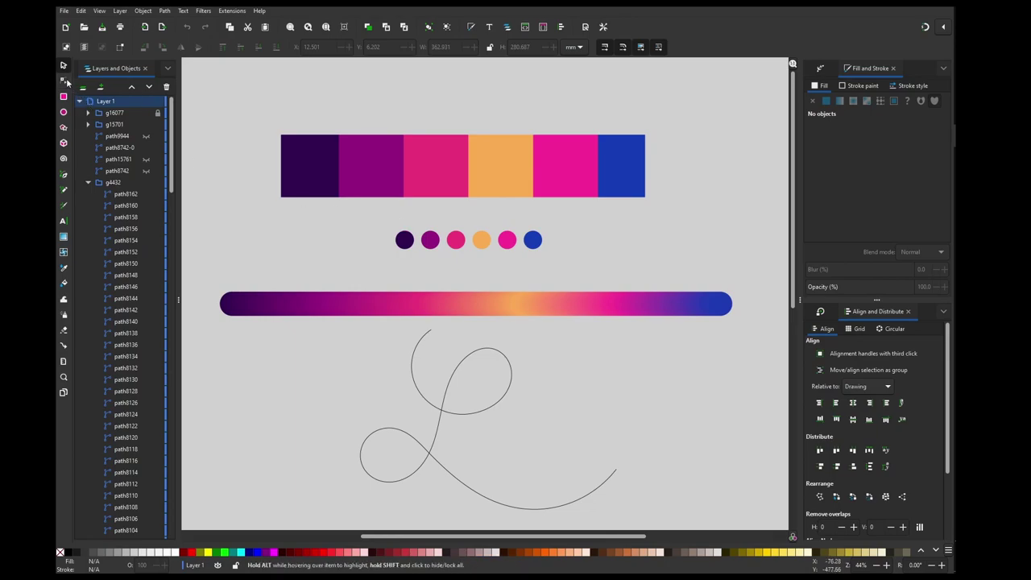
{"action": "left_click", "coordinate": [404, 234]}
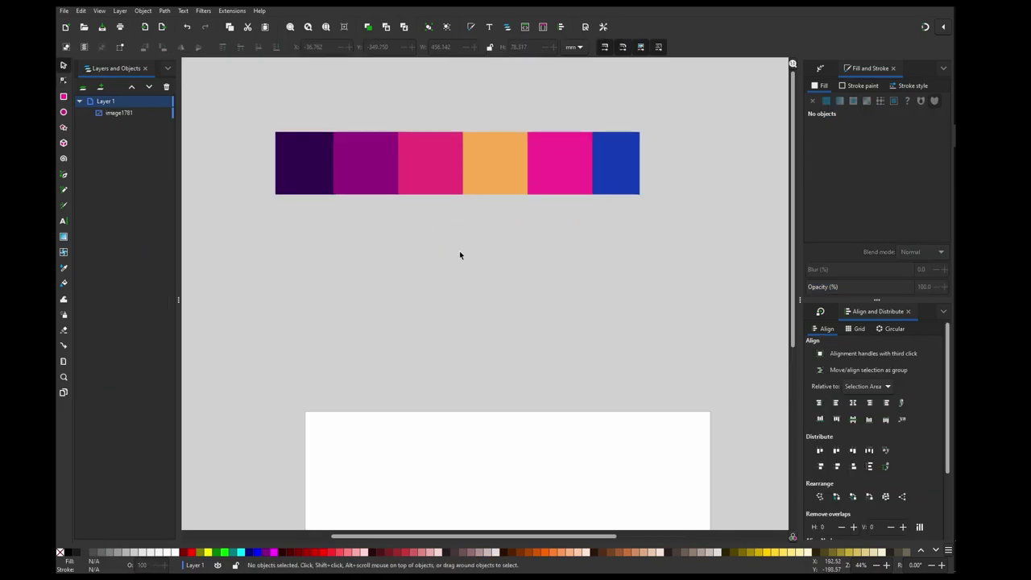
Draw a small black circle below the palette with the Ellipse tool.
{"action": "left_click", "coordinate": [333, 181]}
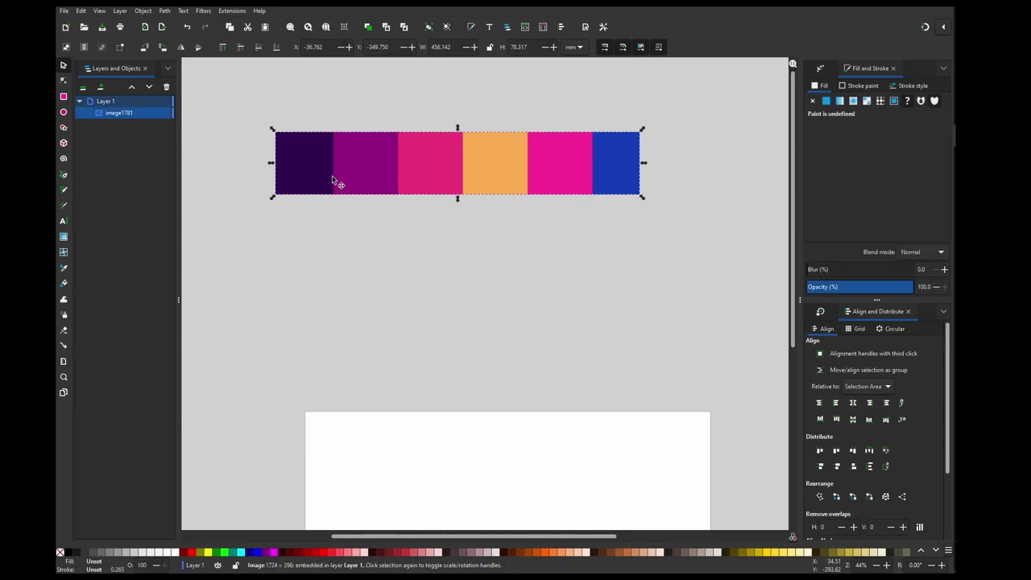
{"action": "left_click", "coordinate": [369, 246]}
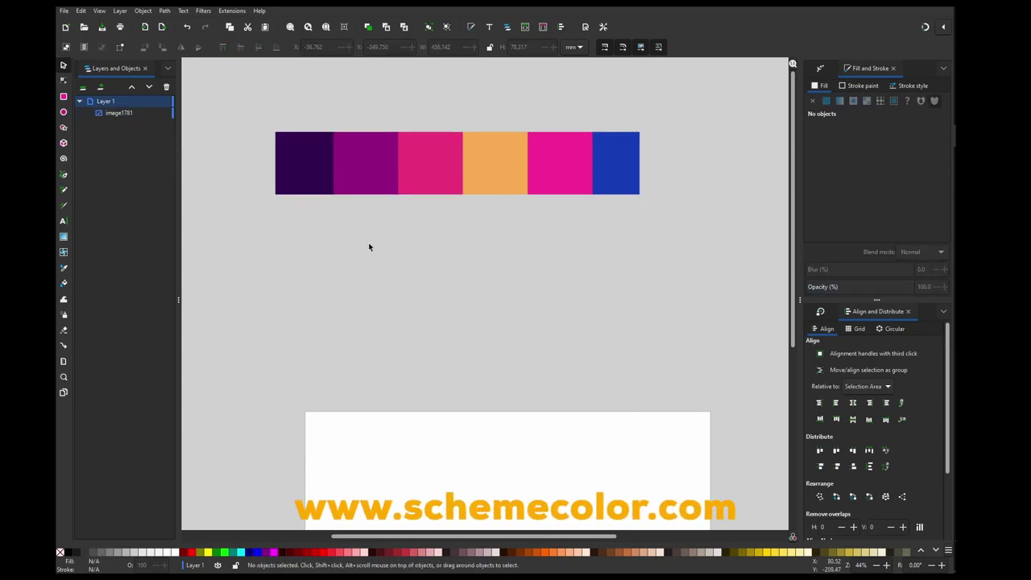
{"action": "left_click", "coordinate": [64, 112]}
{"action": "left_click_drag", "start_coordinate": [282, 224], "coordinate": [313, 254]}
{"action": "left_click", "coordinate": [64, 64]}
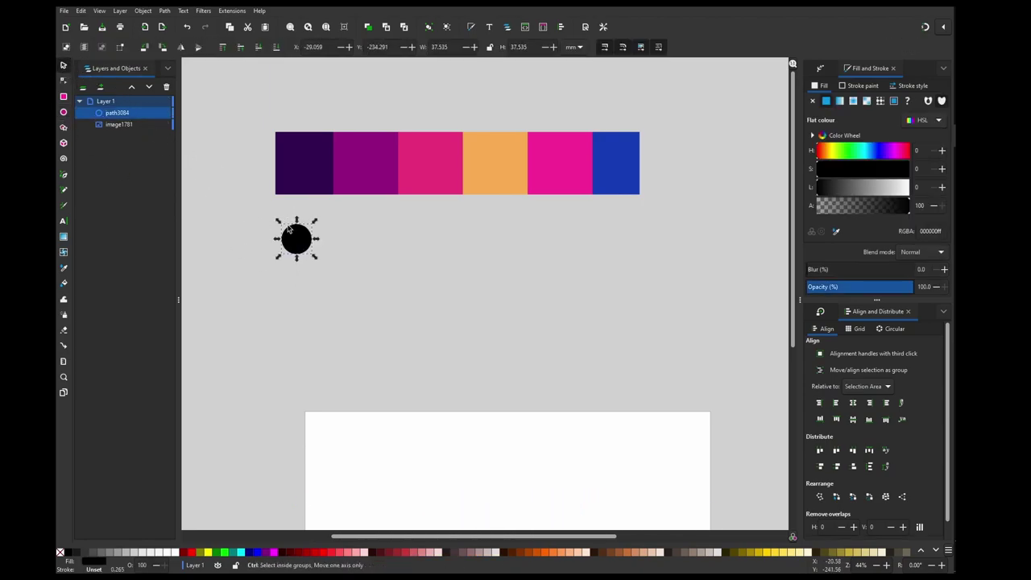
Paste copies of the circle until seven sit along a row.
{"action": "key", "text": "ctrl+v"}
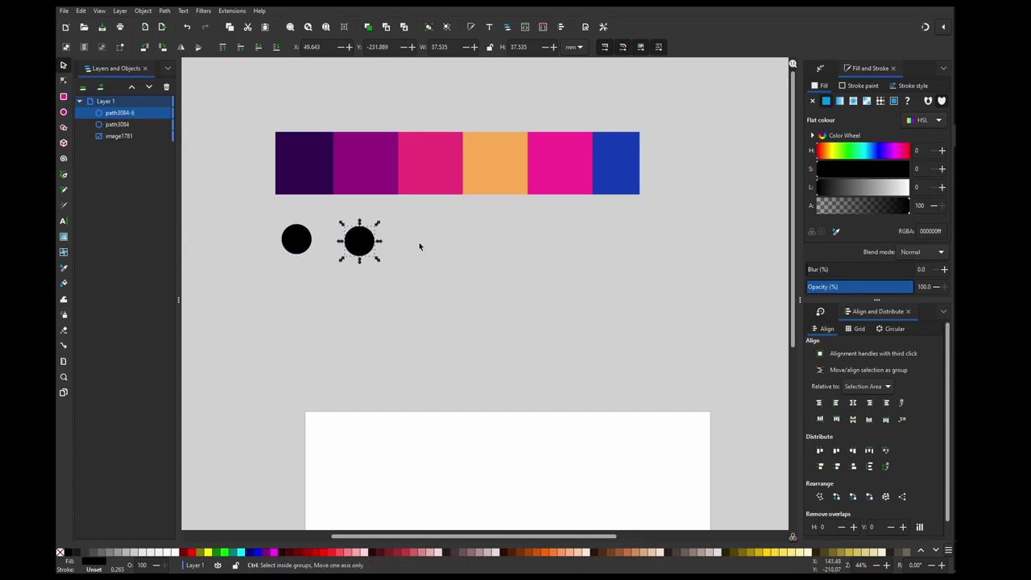
{"action": "key", "text": "ctrl+v"}
{"action": "key", "text": "ctrl+v"}
{"action": "key", "text": "ctrl+v"}
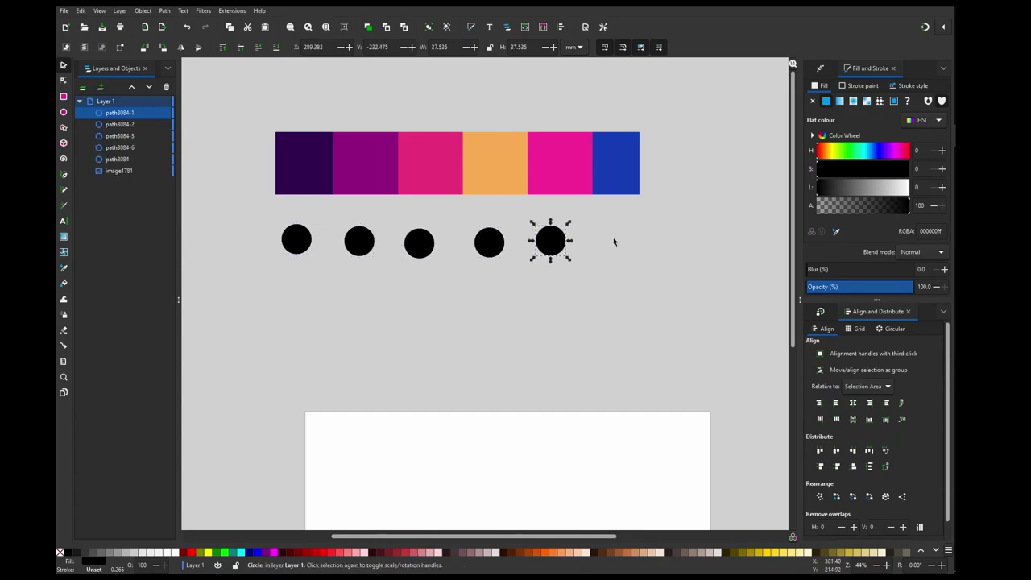
{"action": "key", "text": "ctrl+v"}
{"action": "left_click_drag", "start_coordinate": [692, 235], "coordinate": [540, 296]}
{"action": "left_click", "coordinate": [550, 241]}
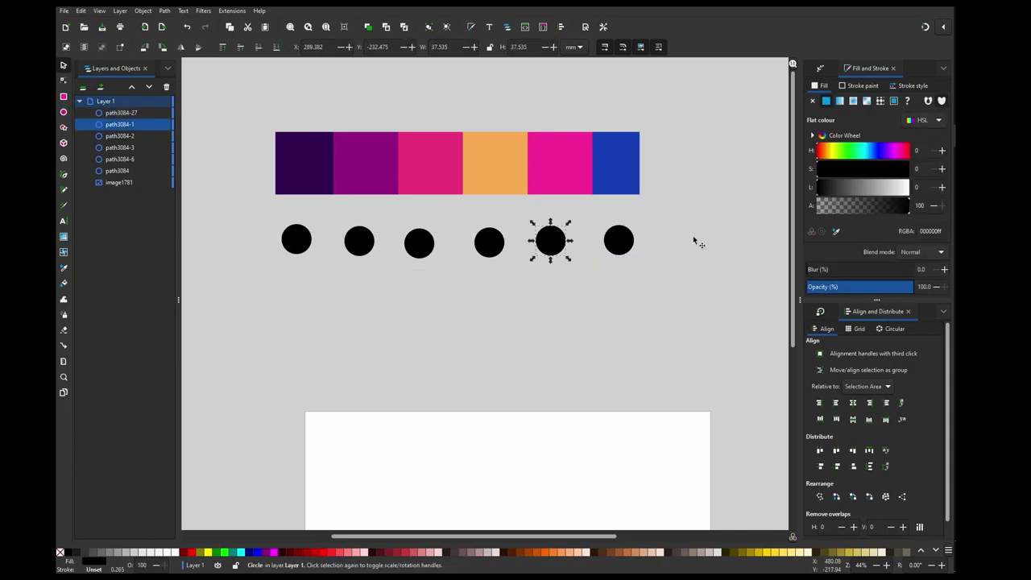
{"action": "key", "text": "ctrl+v"}
Centre all seven circles vertically and distribute them evenly horizontally.
{"action": "left_click_drag", "start_coordinate": [709, 289], "coordinate": [235, 201]}
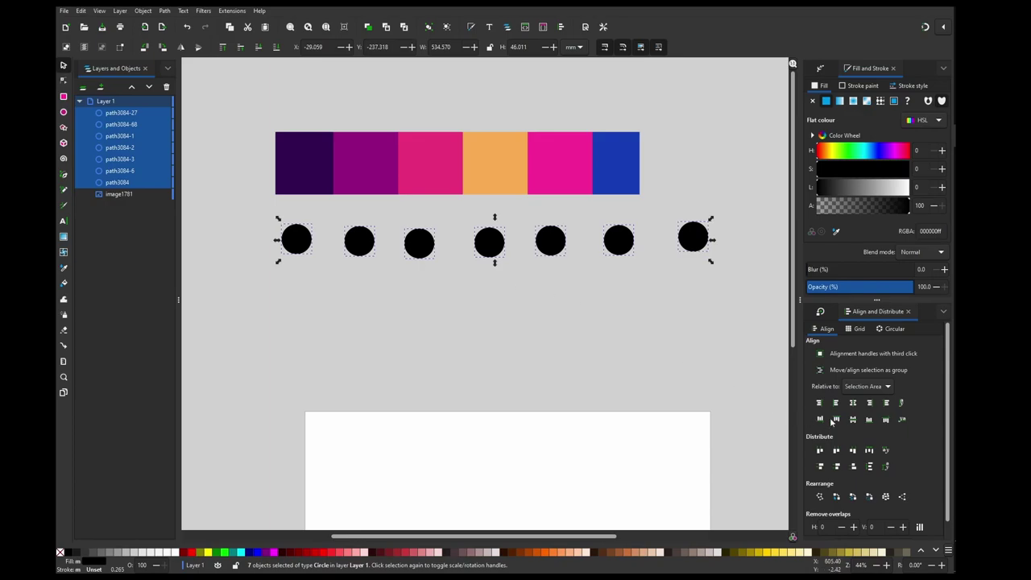
{"action": "left_click", "coordinate": [852, 418]}
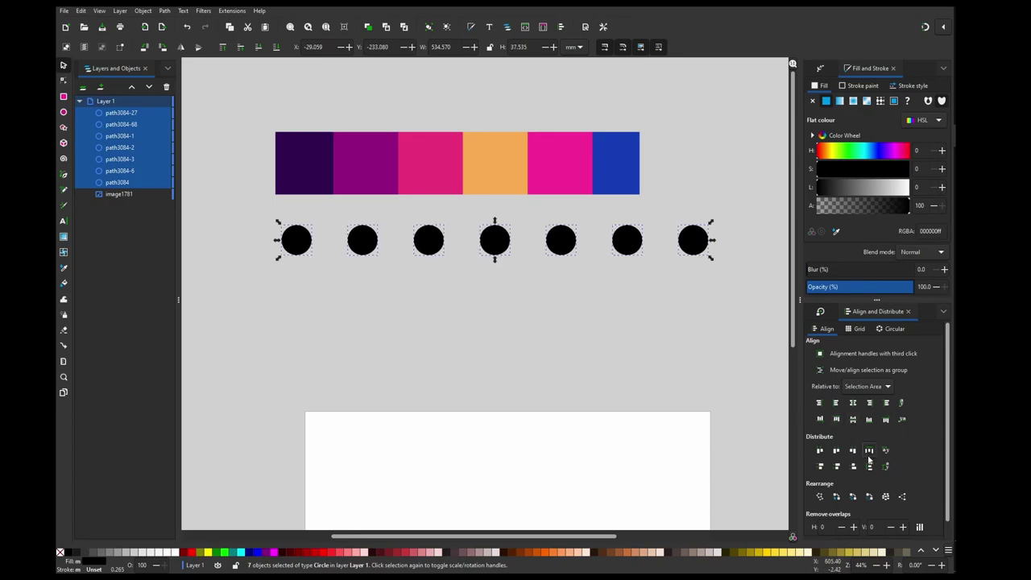
{"action": "left_click", "coordinate": [868, 461]}
{"action": "left_click", "coordinate": [574, 345]}
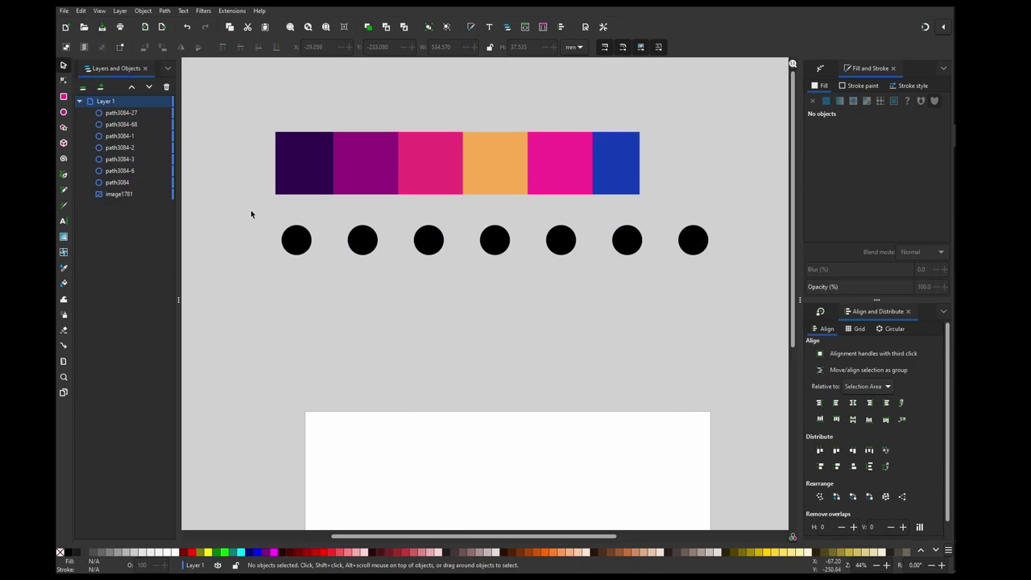
Fill the first two circles with the dark purple and purple swatches using the Dropper.
{"action": "left_click", "coordinate": [290, 241]}
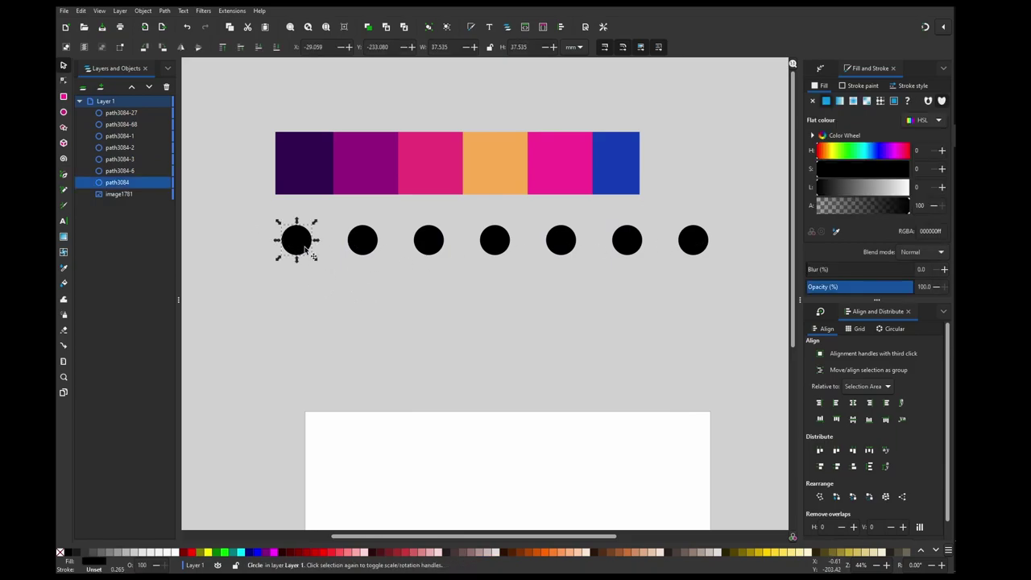
{"action": "key", "text": "d"}
{"action": "left_click", "coordinate": [307, 167]}
{"action": "key", "text": "s"}
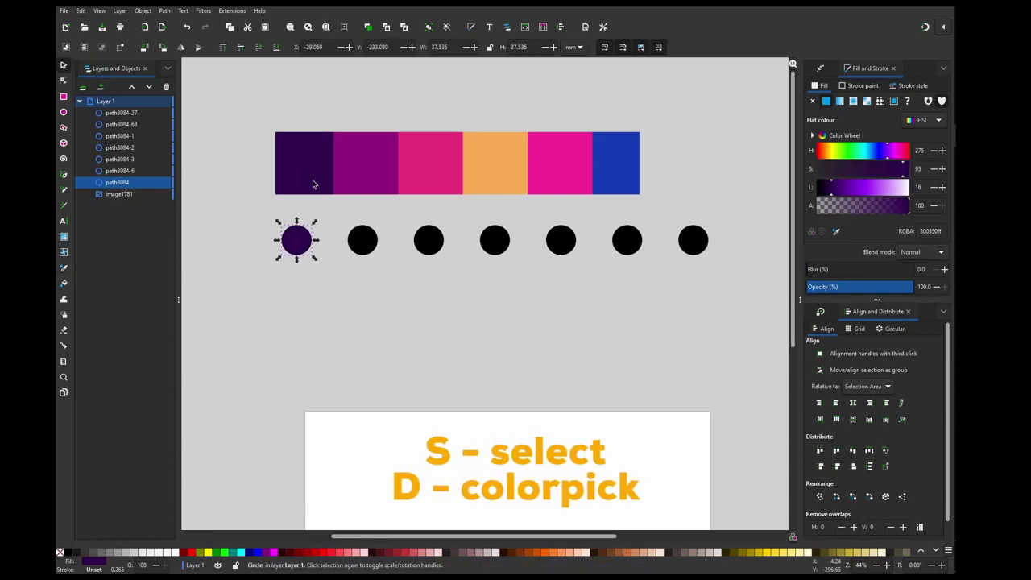
{"action": "left_click", "coordinate": [362, 239]}
{"action": "key", "text": "d"}
{"action": "left_click", "coordinate": [362, 167]}
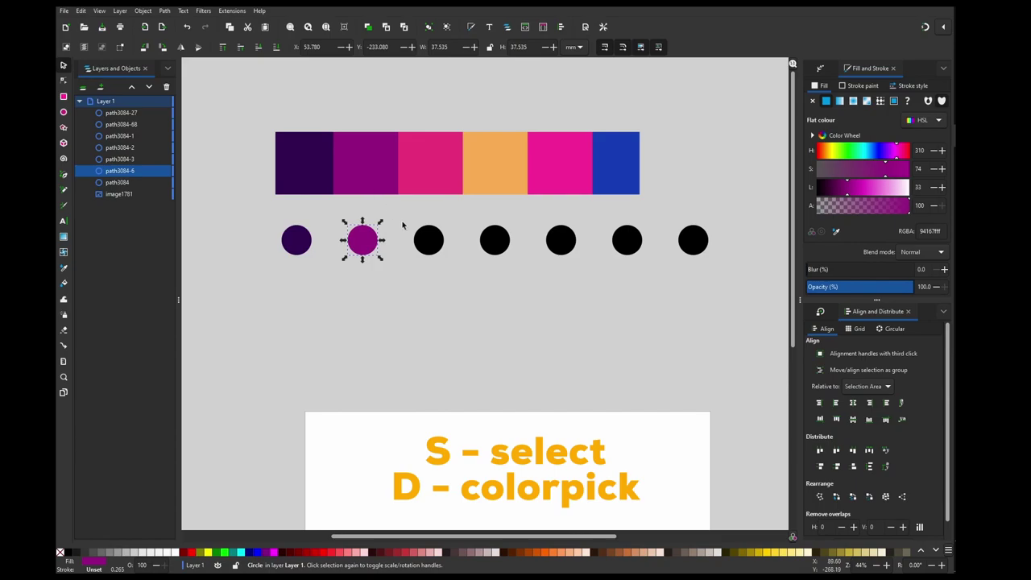
{"action": "key", "text": "Tab"}
Colour the remaining circles from their palette swatches, making the last one orange.
{"action": "left_click", "coordinate": [427, 172]}
{"action": "key", "text": "Tab"}
{"action": "left_click", "coordinate": [497, 181]}
{"action": "key", "text": "Tab"}
{"action": "left_click", "coordinate": [560, 173]}
{"action": "key", "text": "Tab"}
{"action": "left_click", "coordinate": [616, 178]}
{"action": "key", "text": "Tab"}
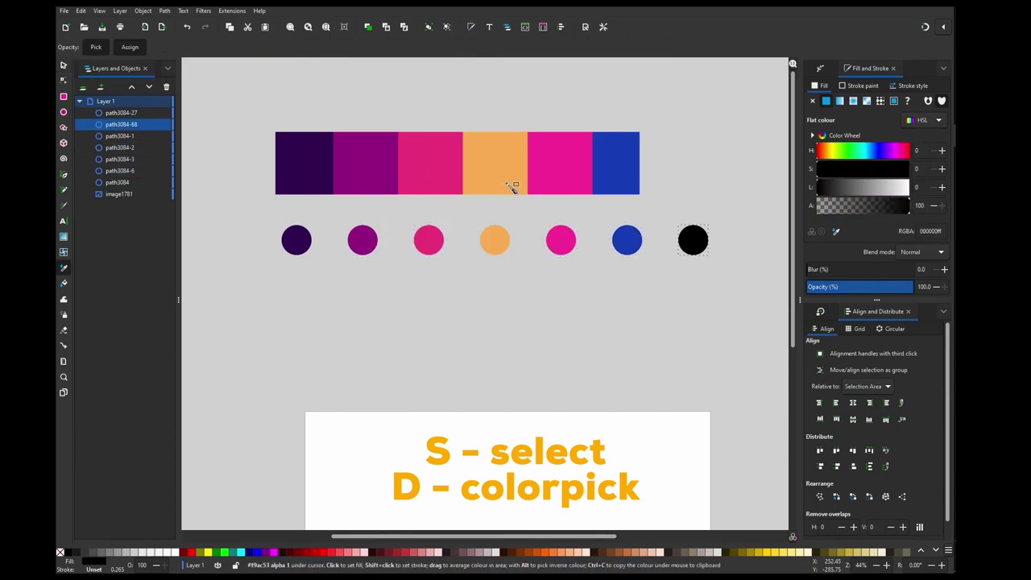
{"action": "left_click", "coordinate": [497, 181]}
{"action": "key", "text": "minus"}
Select all the circles' nodes with the Node tool and make them smooth.
{"action": "key", "text": "n"}
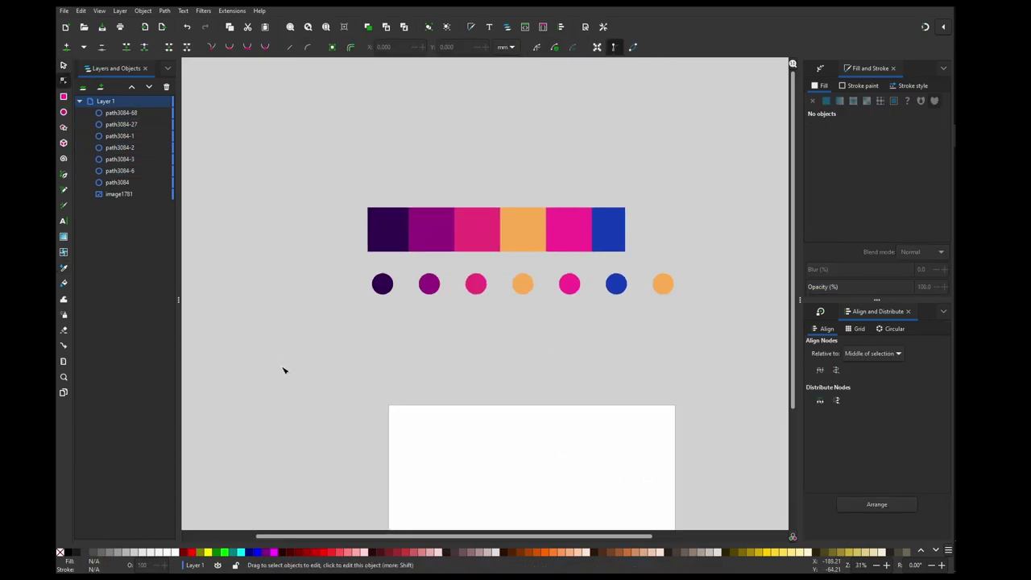
{"action": "left_click_drag", "start_coordinate": [313, 329], "coordinate": [710, 264]}
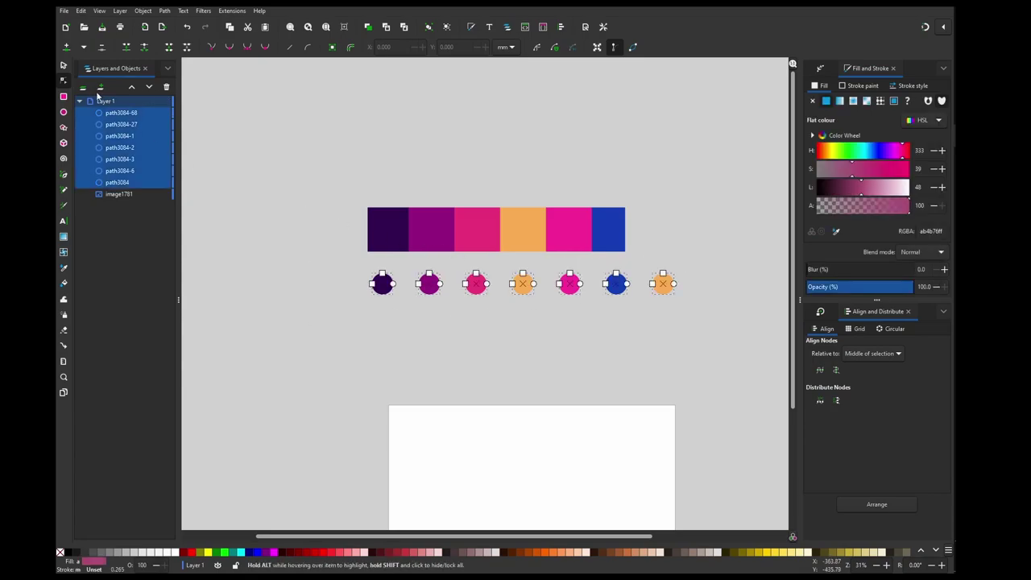
{"action": "left_click", "coordinate": [333, 49]}
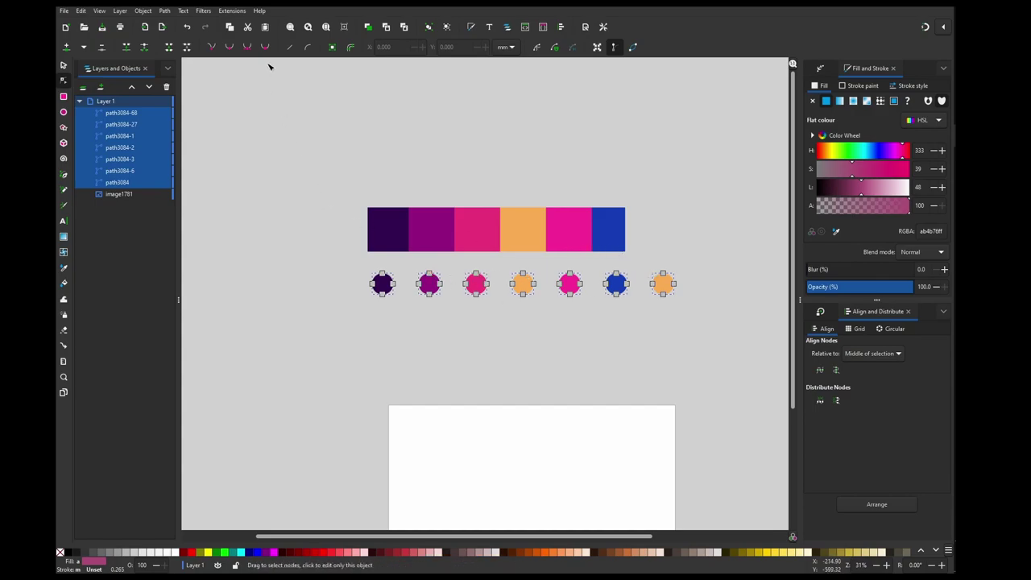
Interpolate the seven circles with 30 steps via Extensions > Generate from Path > Interpolate.
{"action": "left_click", "coordinate": [232, 11]}
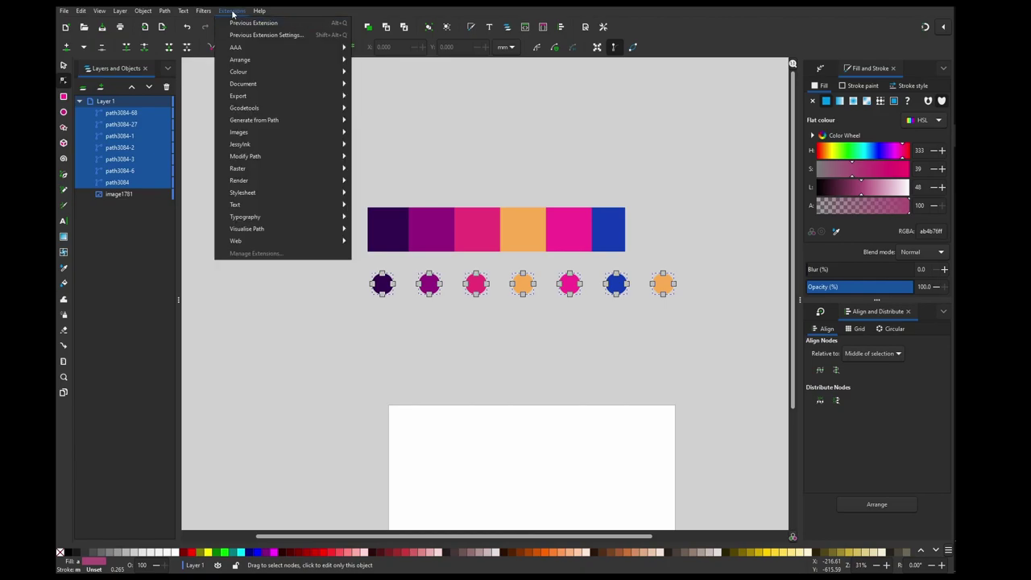
{"action": "mouse_move", "coordinate": [276, 122]}
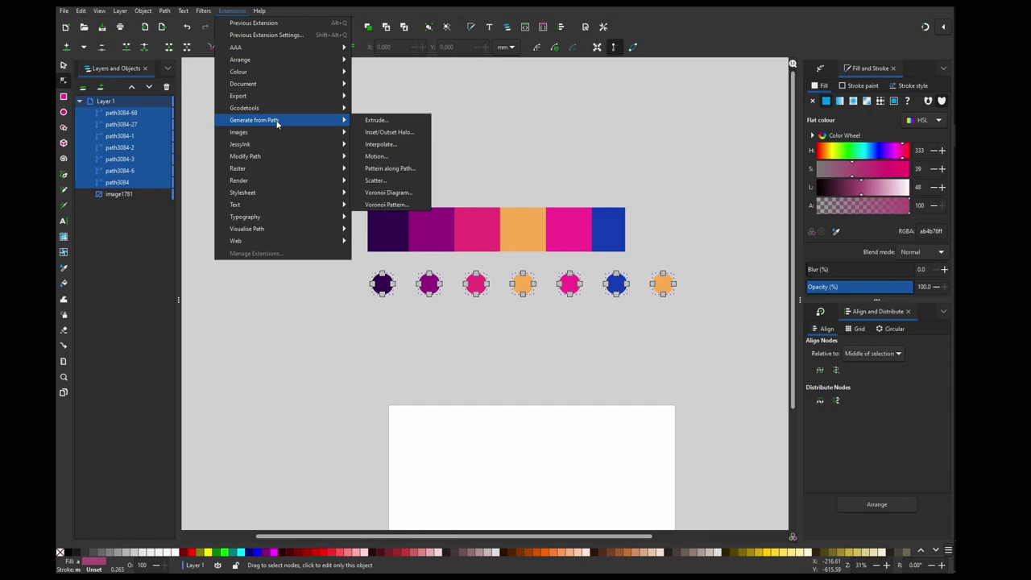
{"action": "left_click", "coordinate": [407, 145]}
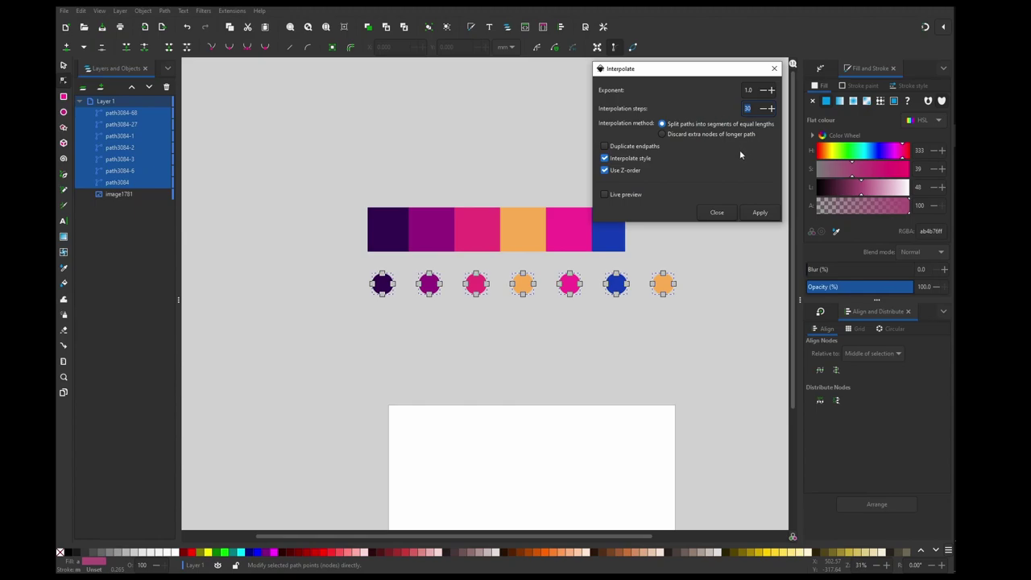
{"action": "left_click", "coordinate": [760, 212]}
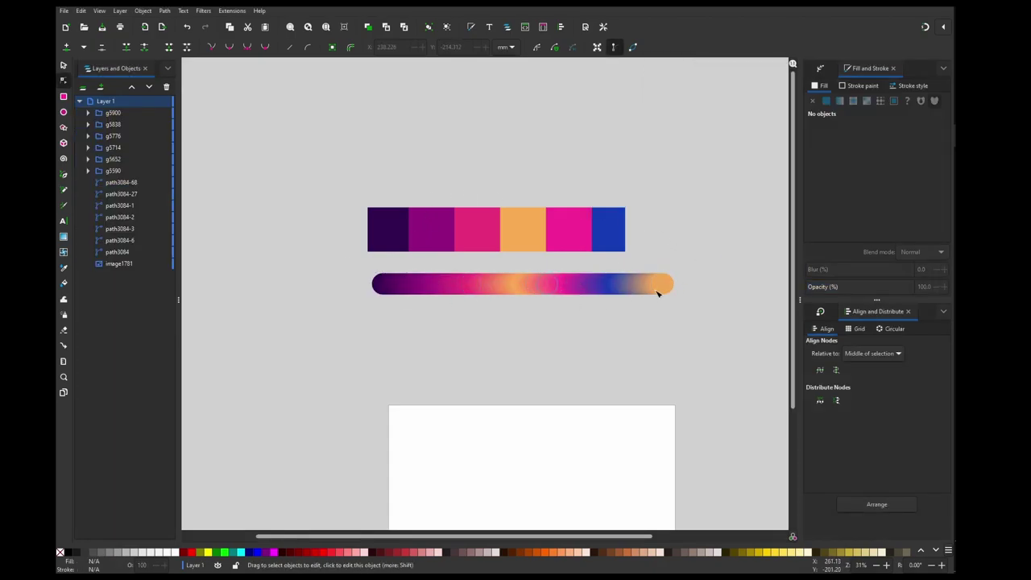
Draw a looping freehand curve on the page with Pencil smoothing set to 50.
{"action": "left_click_drag", "start_coordinate": [596, 327], "coordinate": [575, 274]}
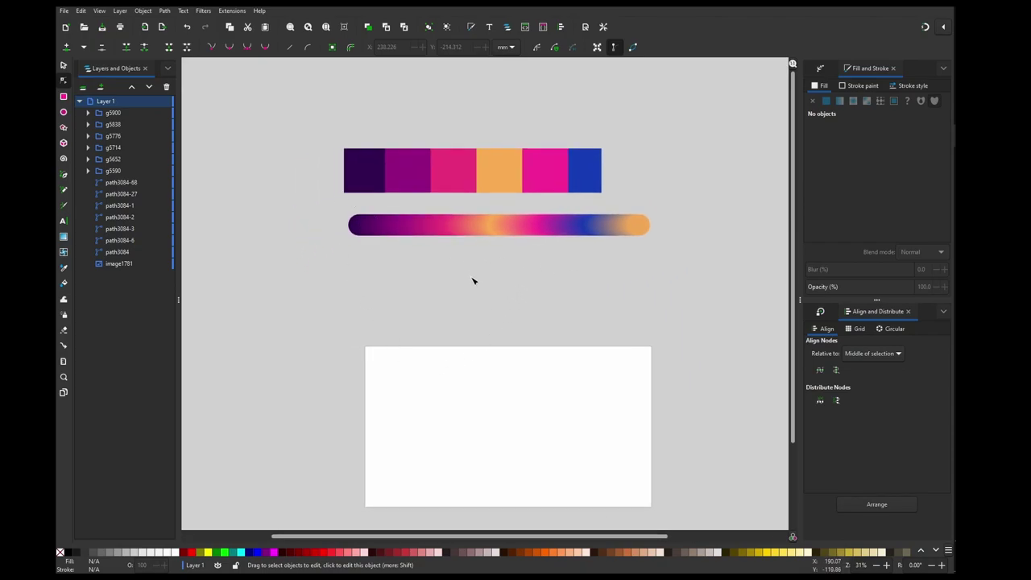
{"action": "left_click", "coordinate": [64, 189]}
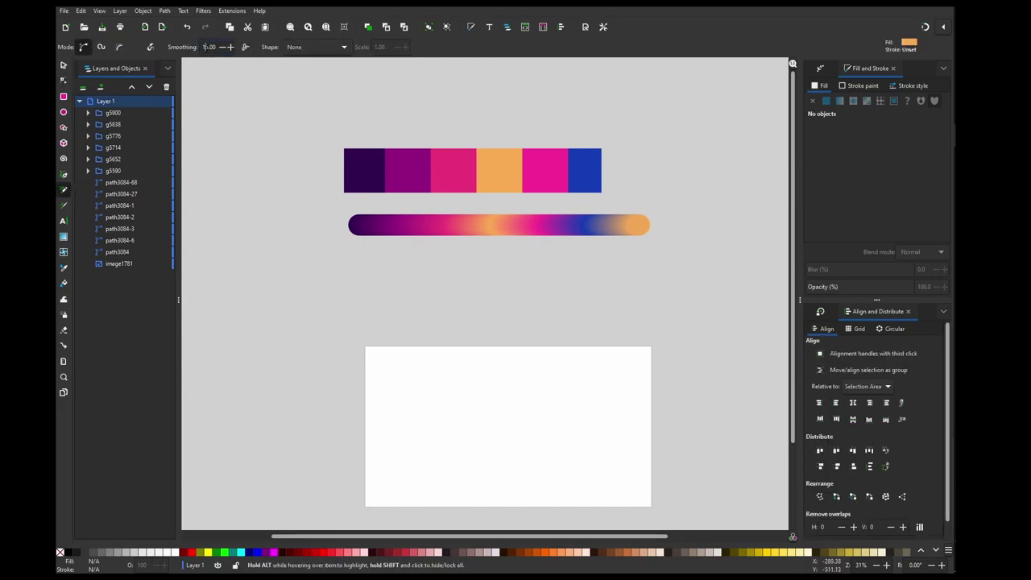
{"action": "left_click", "coordinate": [204, 47]}
{"action": "type", "text": "50"}
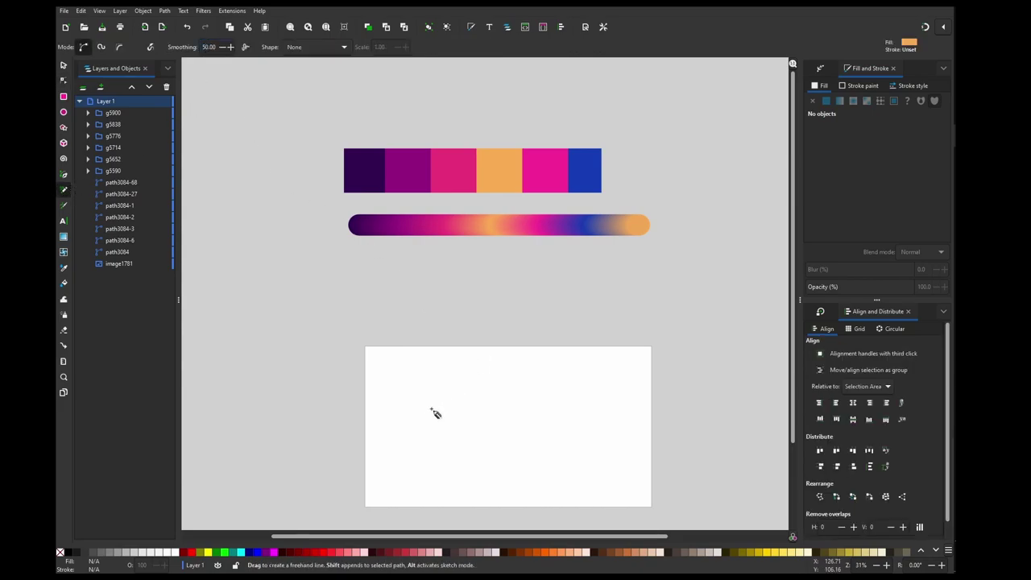
{"action": "left_click", "coordinate": [402, 398]}
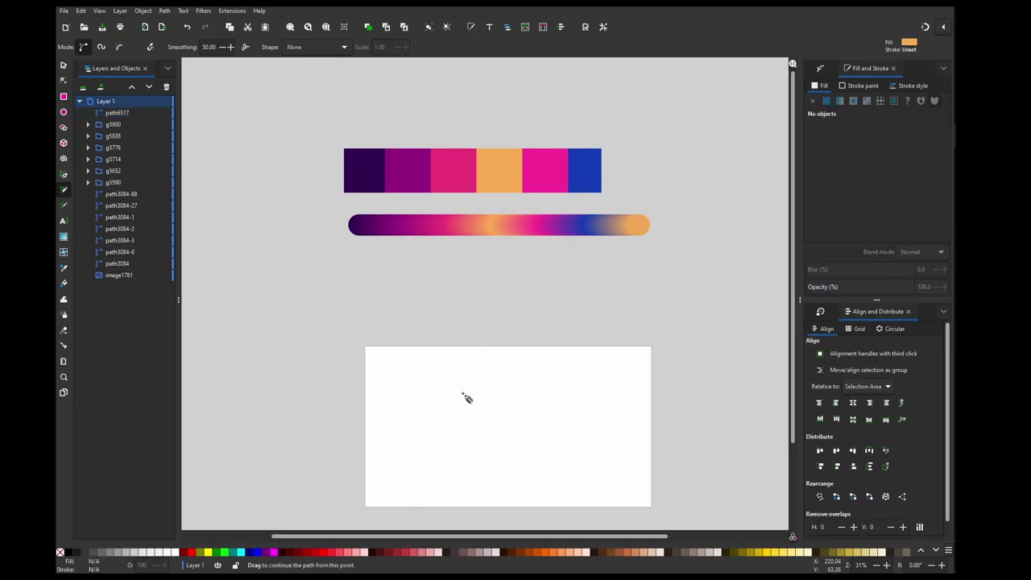
{"action": "mouse_move", "coordinate": [400, 405]}
{"action": "left_mouse_down"}
{"action": "mouse_move", "coordinate": [459, 420]}
{"action": "mouse_move", "coordinate": [485, 372]}
{"action": "mouse_move", "coordinate": [454, 425]}
{"action": "mouse_move", "coordinate": [509, 407]}
{"action": "mouse_move", "coordinate": [559, 430]}
{"action": "mouse_move", "coordinate": [564, 410]}
{"action": "mouse_move", "coordinate": [479, 492]}
{"action": "mouse_move", "coordinate": [463, 461]}
{"action": "mouse_move", "coordinate": [617, 475]}
{"action": "left_mouse_up"}
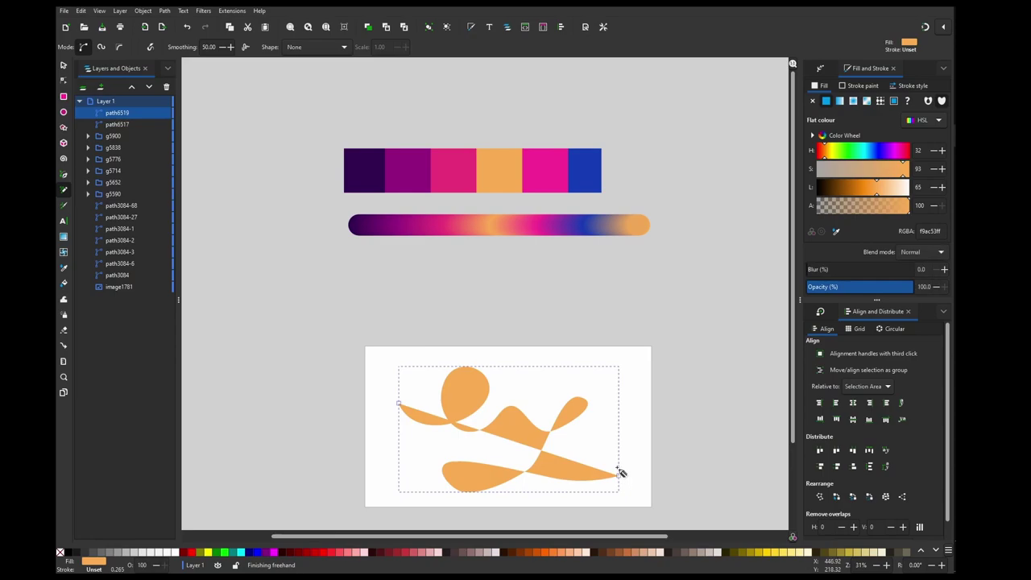
Remove the curve's fill and give it a flat black stroke.
{"action": "left_click", "coordinate": [812, 100]}
{"action": "left_click", "coordinate": [853, 86]}
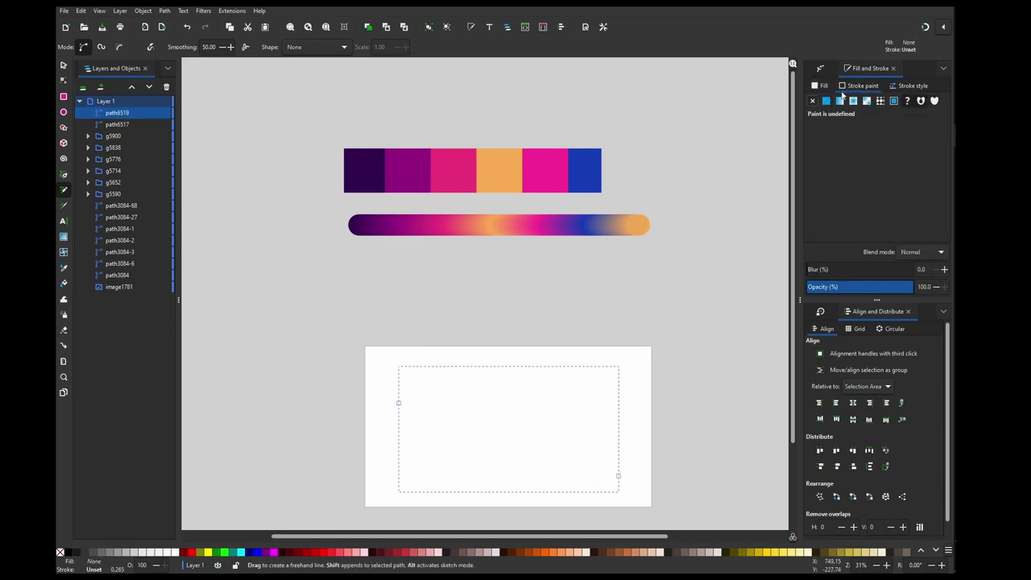
{"action": "left_click", "coordinate": [826, 101]}
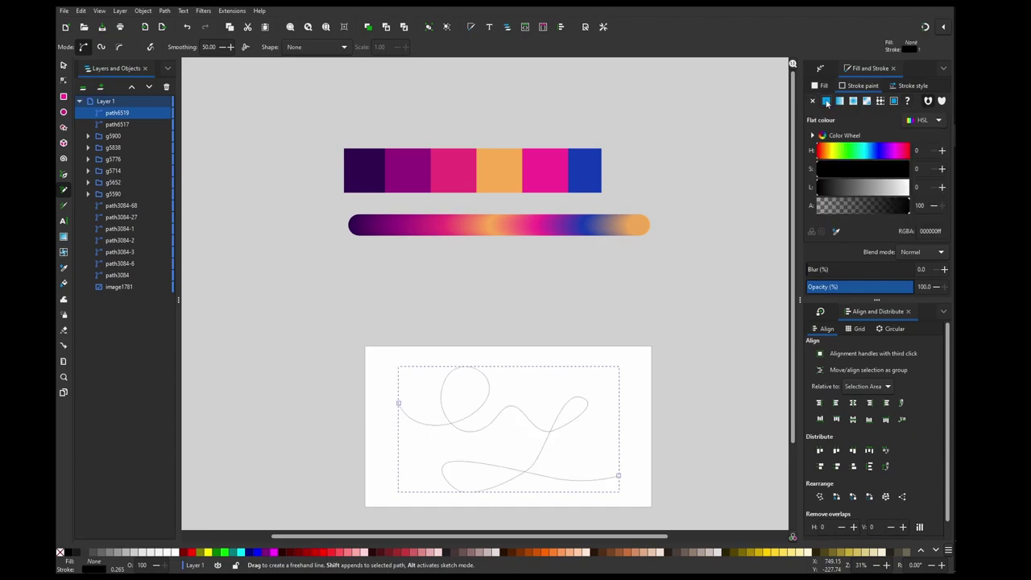
{"action": "key", "text": "s"}
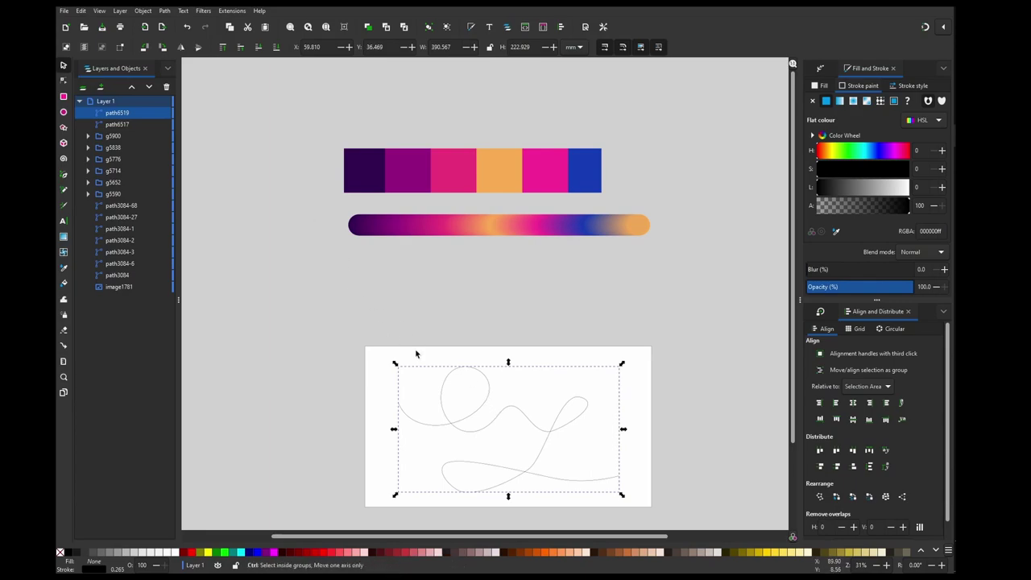
Select the gradient bar, ungroup it, and regroup all 187 circles as one group.
{"action": "left_click_drag", "start_coordinate": [317, 279], "coordinate": [680, 214]}
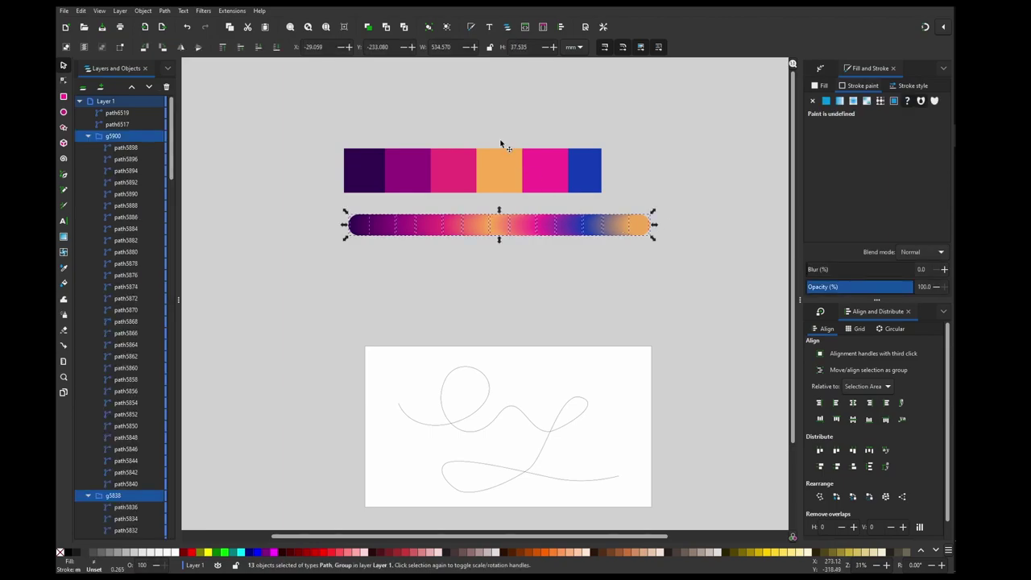
{"action": "left_click", "coordinate": [447, 27]}
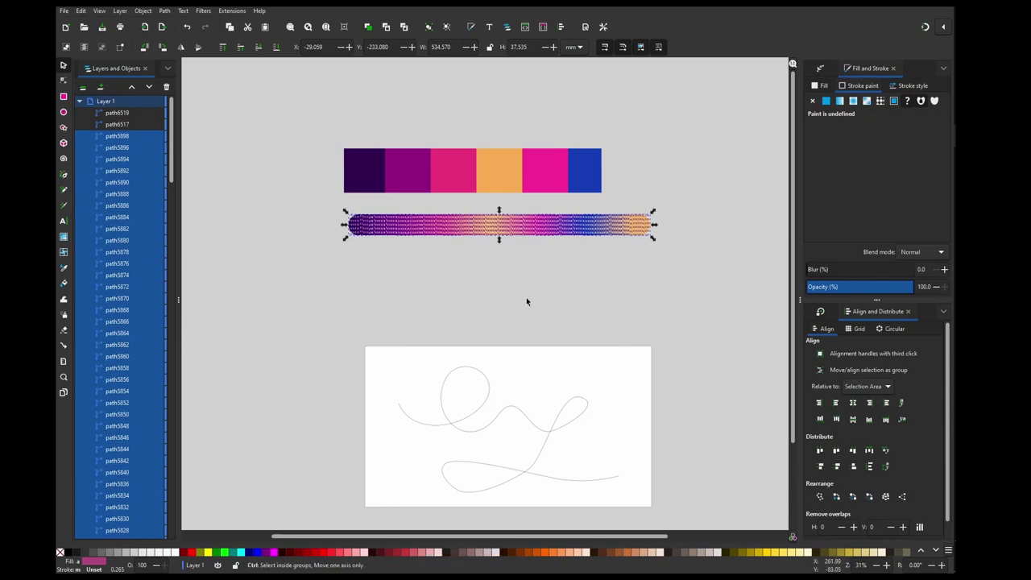
{"action": "key", "text": "ctrl+g"}
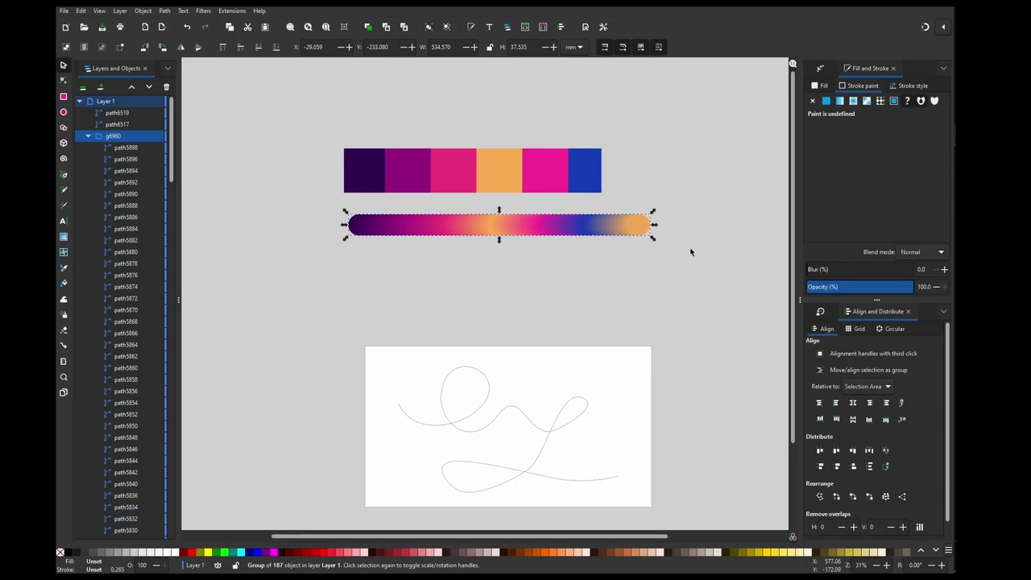
Add the Bend path effect to the gradient group.
{"action": "left_click", "coordinate": [819, 70]}
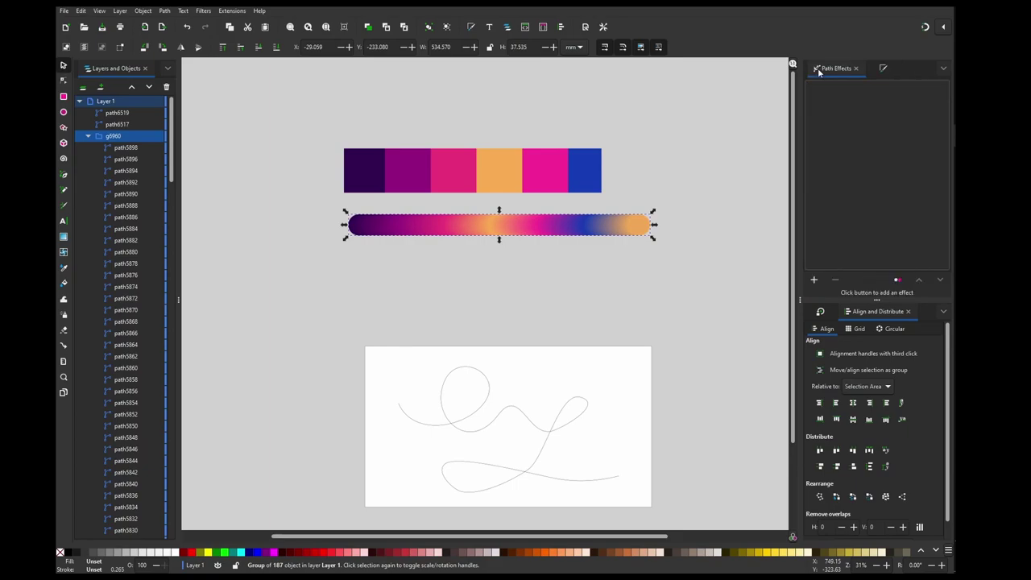
{"action": "left_click", "coordinate": [812, 278]}
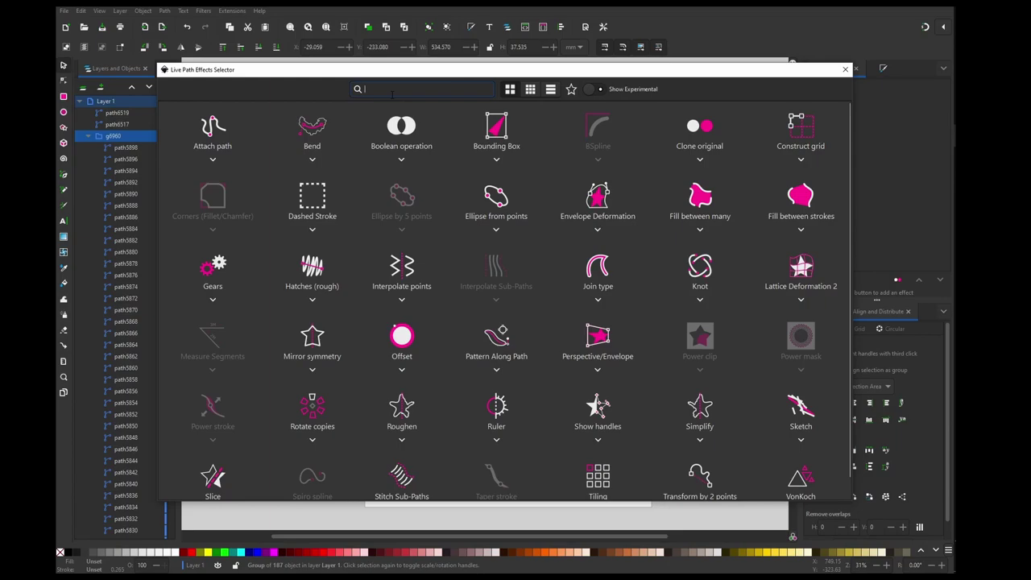
{"action": "type", "text": "be"}
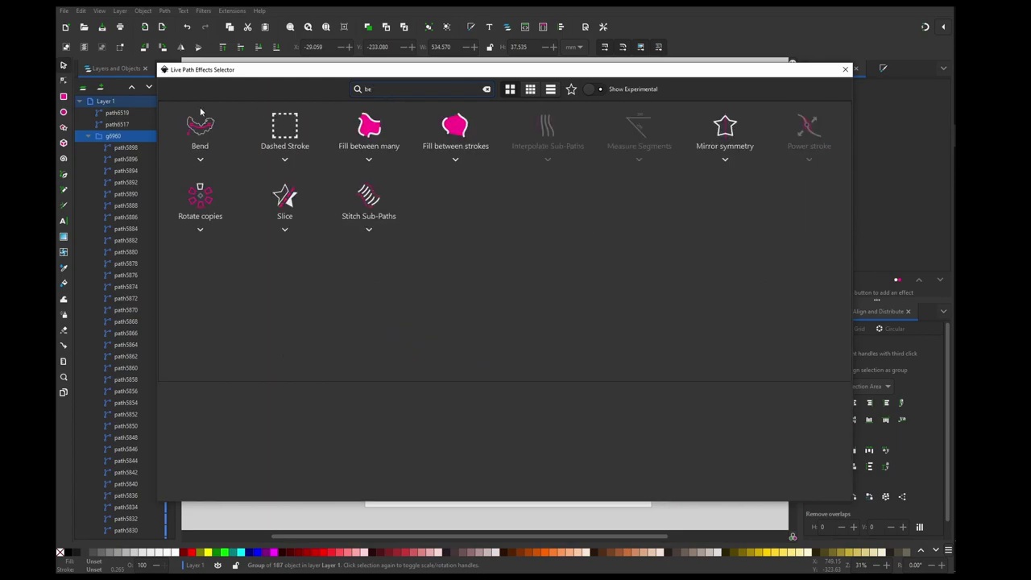
{"action": "left_click", "coordinate": [208, 127]}
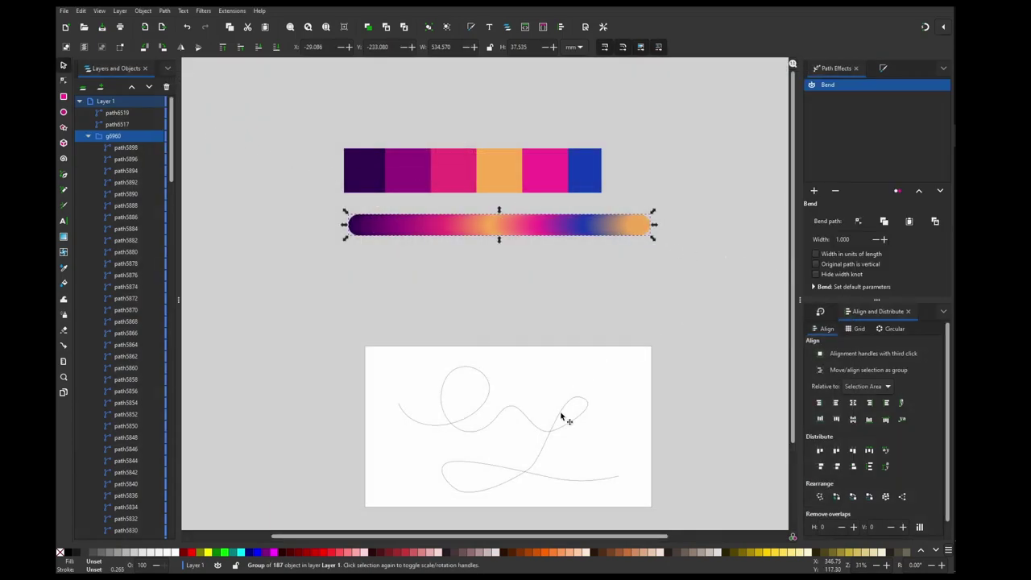
Copy the freehand squiggle and link the group's Bend effect to it.
{"action": "left_click", "coordinate": [561, 418]}
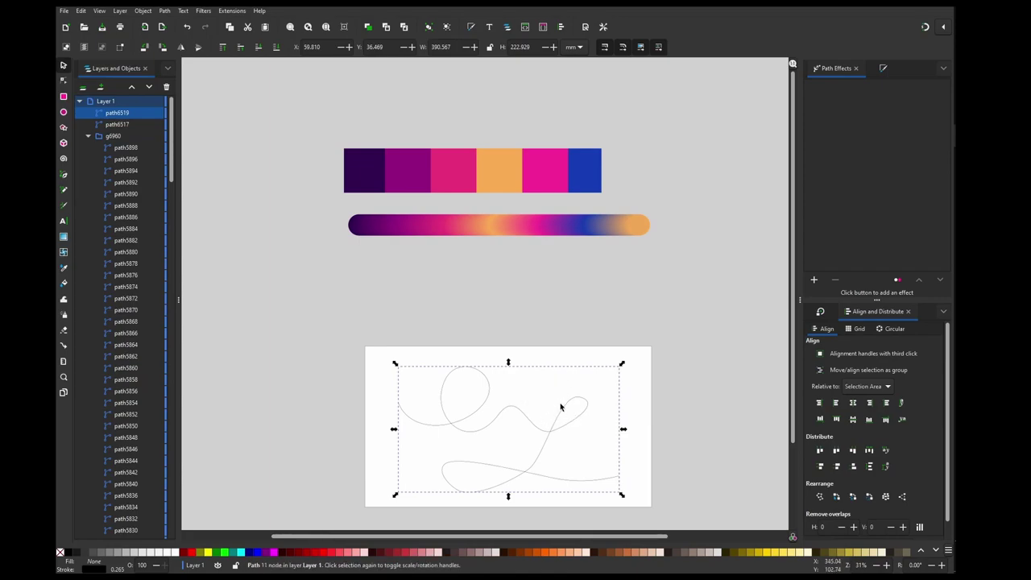
{"action": "left_click", "coordinate": [604, 224]}
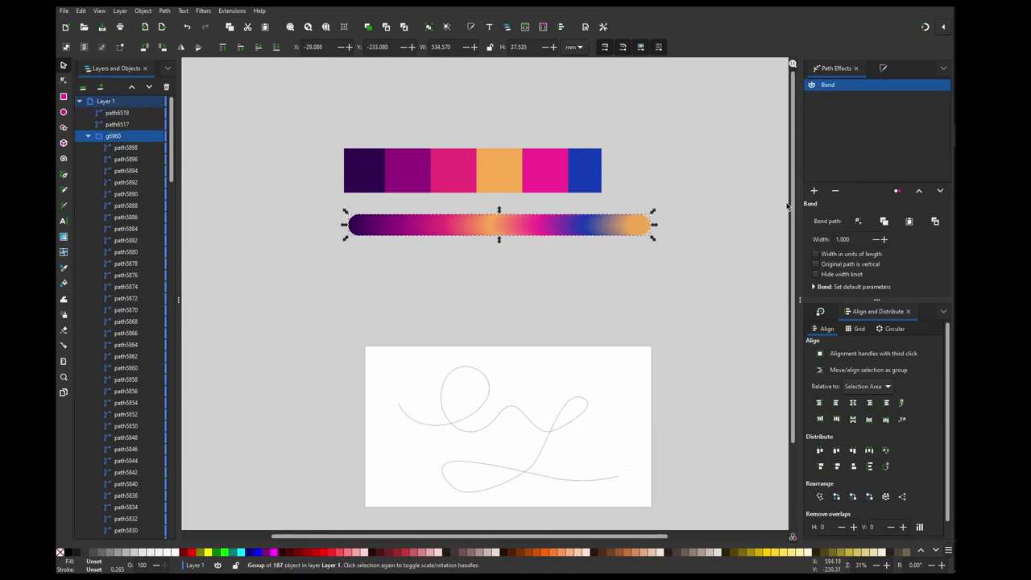
{"action": "left_click", "coordinate": [935, 221]}
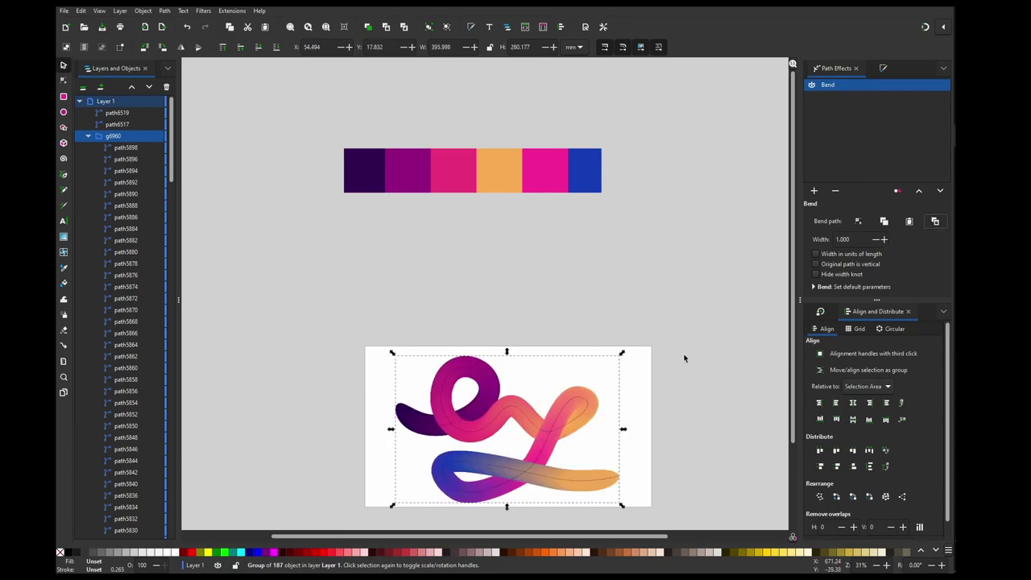
Centre the curvy stroke in view and select the squiggle path path6519 in the object list.
{"action": "scroll", "coordinate": [550, 457], "scroll_direction": "up", "scroll_amount": 1}
{"action": "left_click_drag", "start_coordinate": [526, 465], "coordinate": [573, 377]}
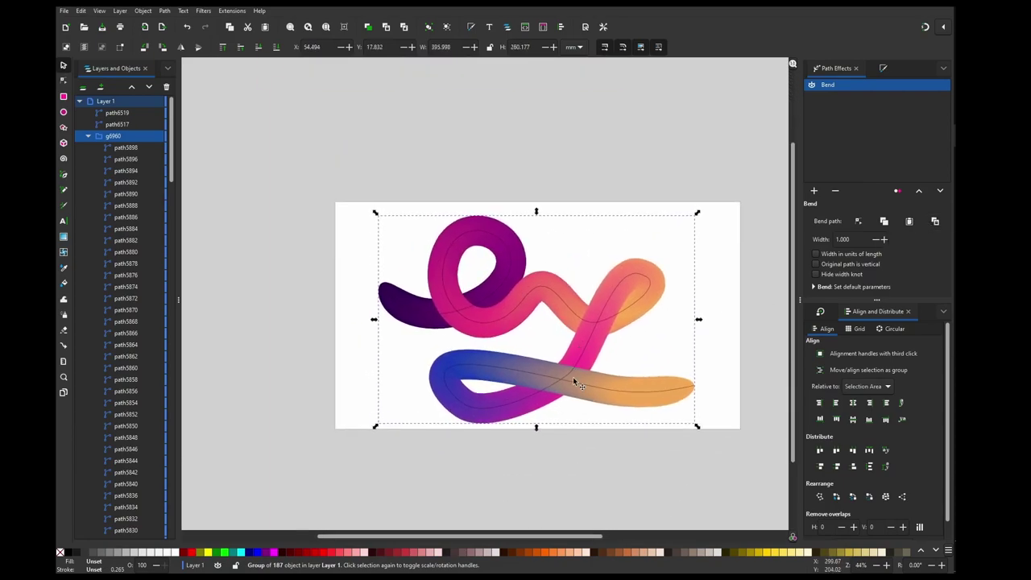
{"action": "left_click", "coordinate": [105, 116]}
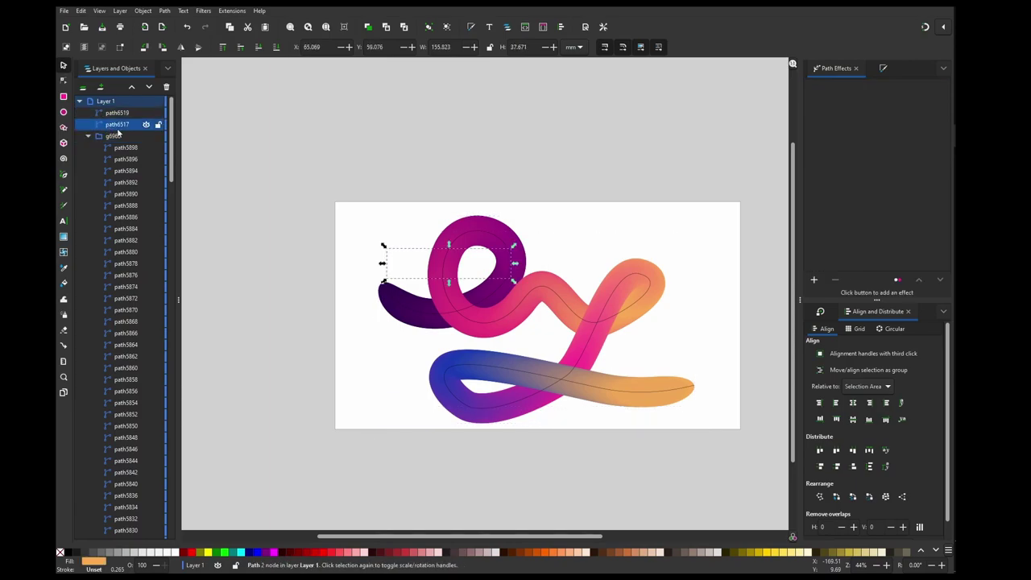
{"action": "left_click", "coordinate": [117, 135]}
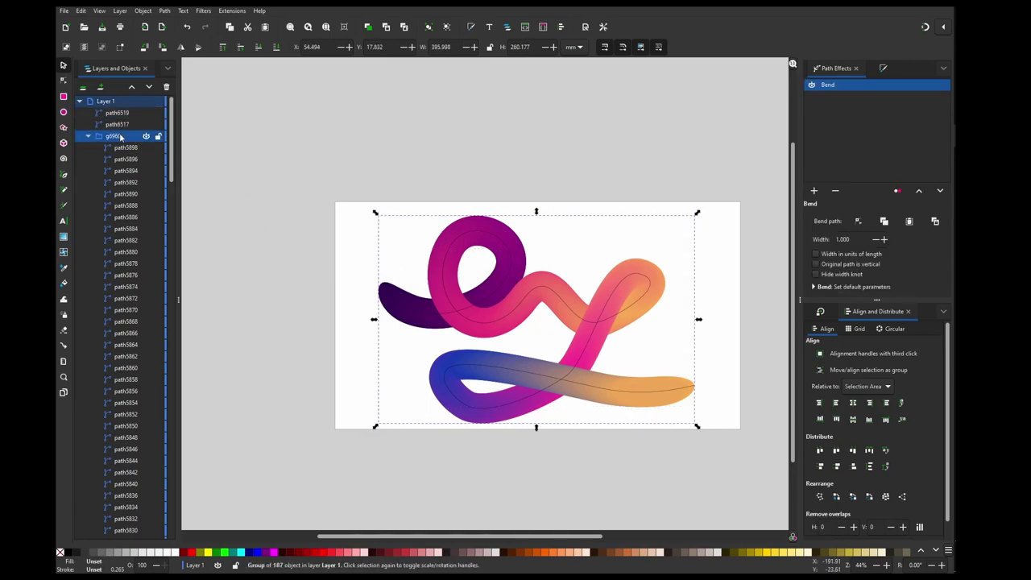
{"action": "left_click", "coordinate": [119, 124]}
{"action": "left_click", "coordinate": [119, 115]}
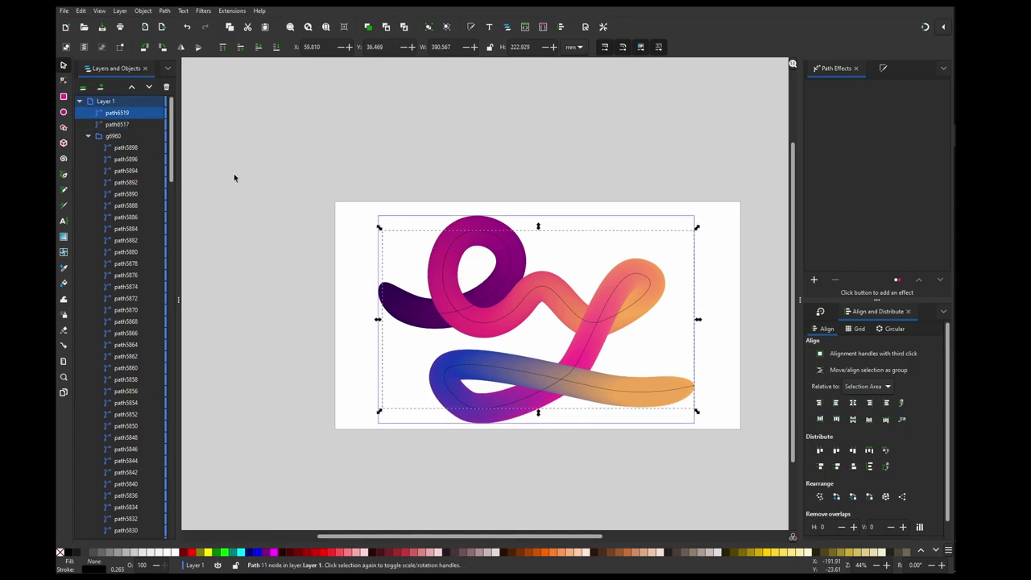
Move a node and its handle on the upper loop, then reselect the group g6960.
{"action": "key", "text": "n"}
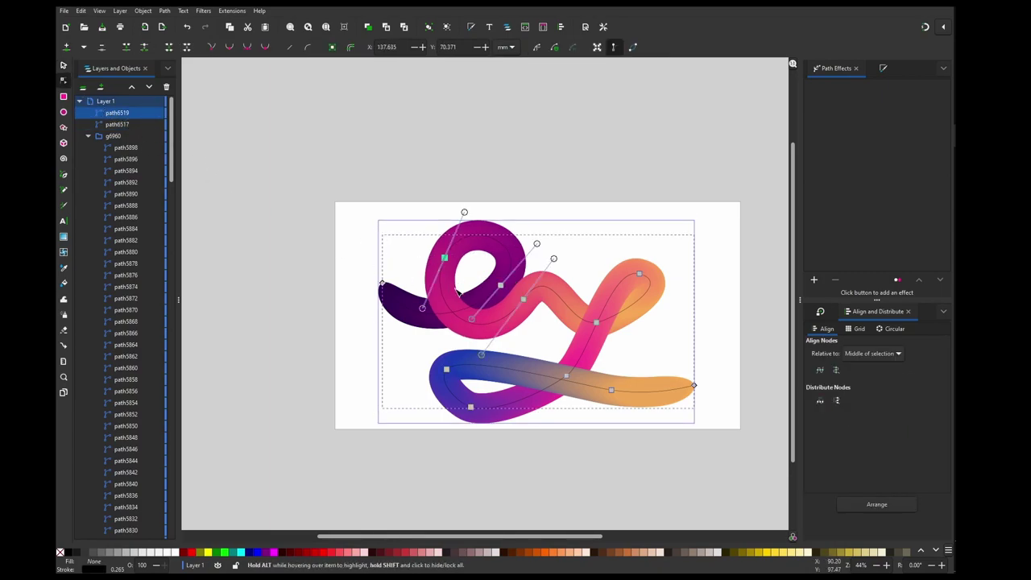
{"action": "left_click_drag", "start_coordinate": [501, 285], "coordinate": [491, 278]}
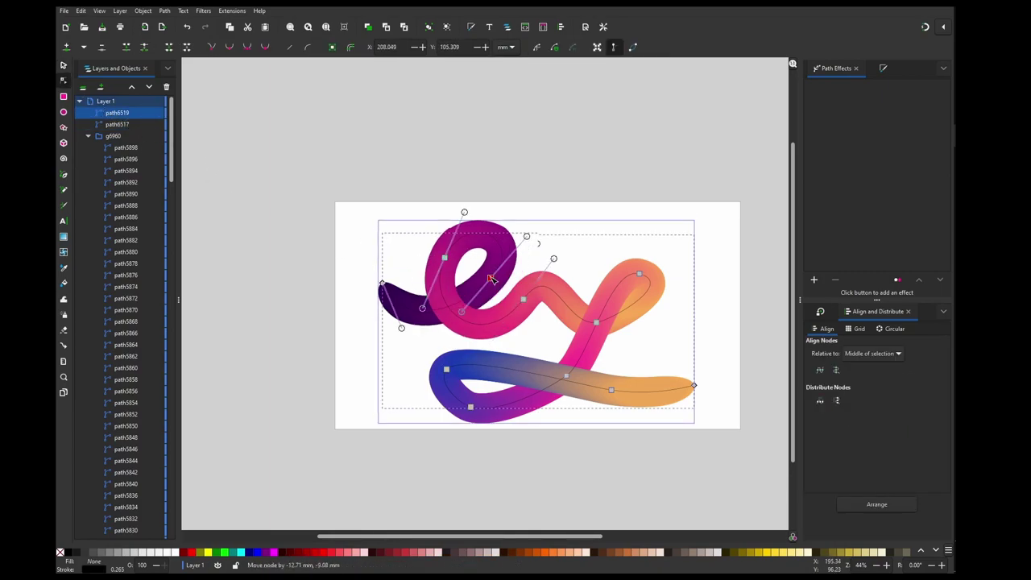
{"action": "left_click_drag", "start_coordinate": [527, 236], "coordinate": [520, 236]}
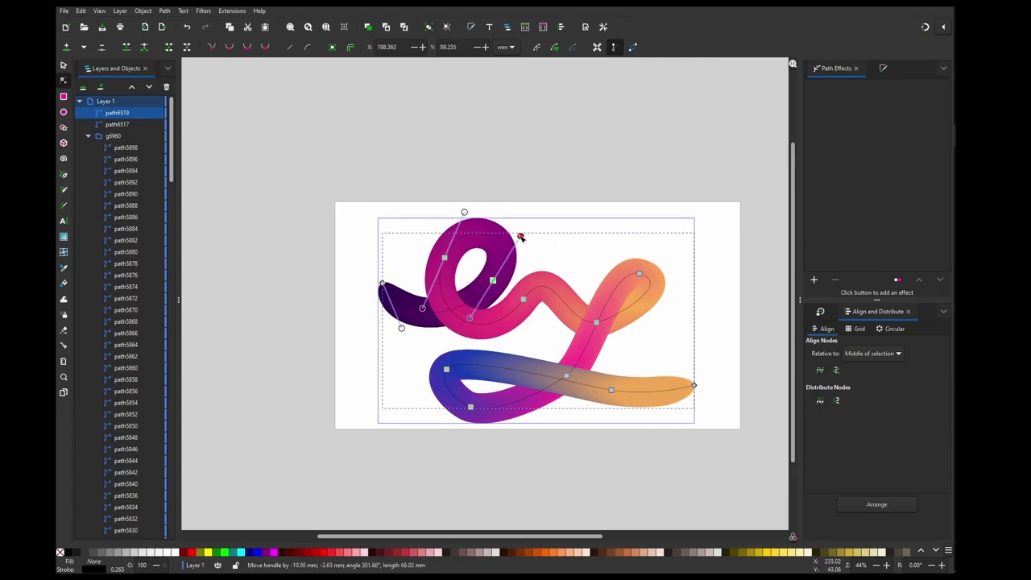
{"action": "left_click", "coordinate": [530, 191]}
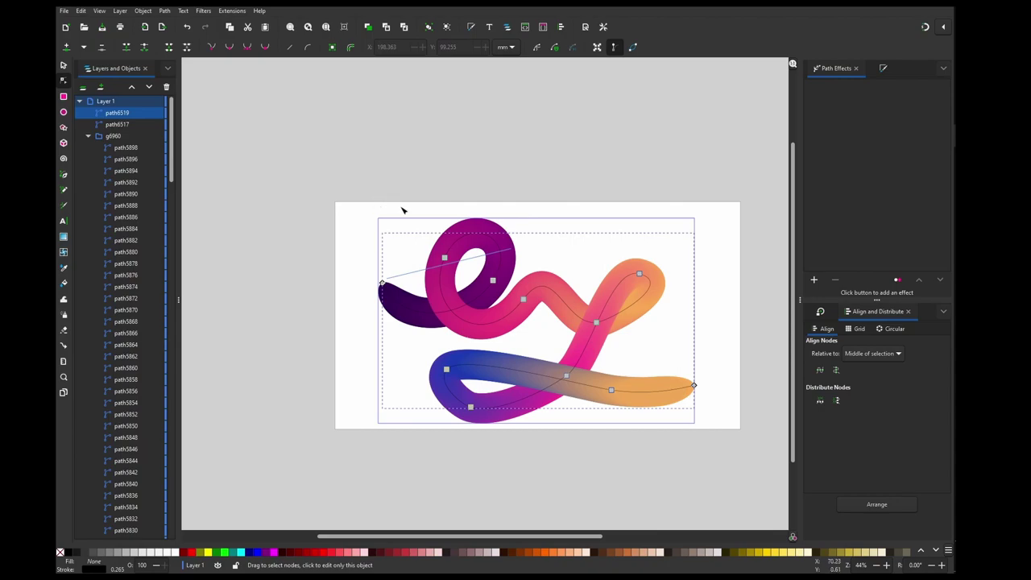
{"action": "scroll", "coordinate": [507, 272], "scroll_direction": "down", "scroll_amount": 1}
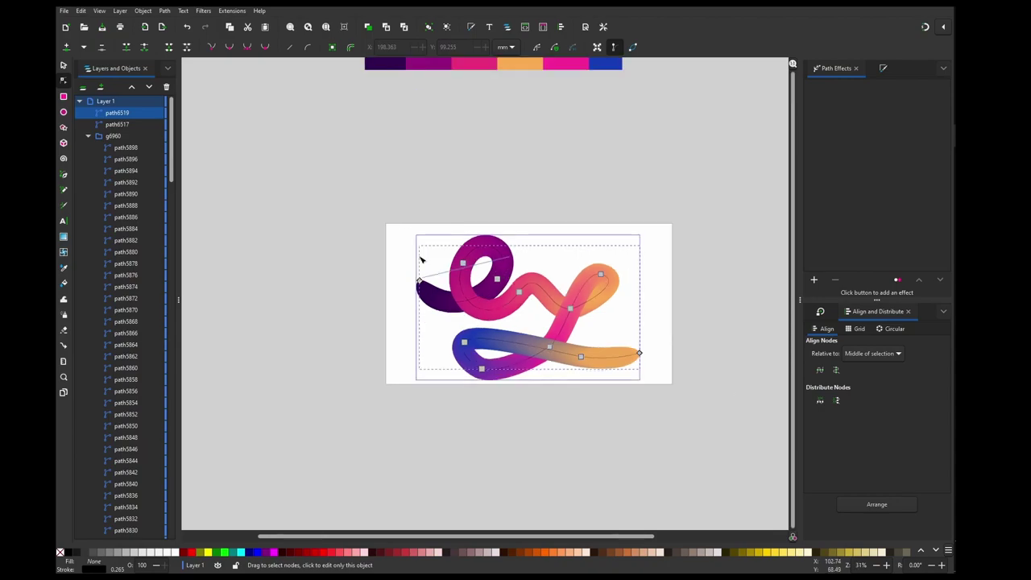
{"action": "left_click", "coordinate": [144, 135]}
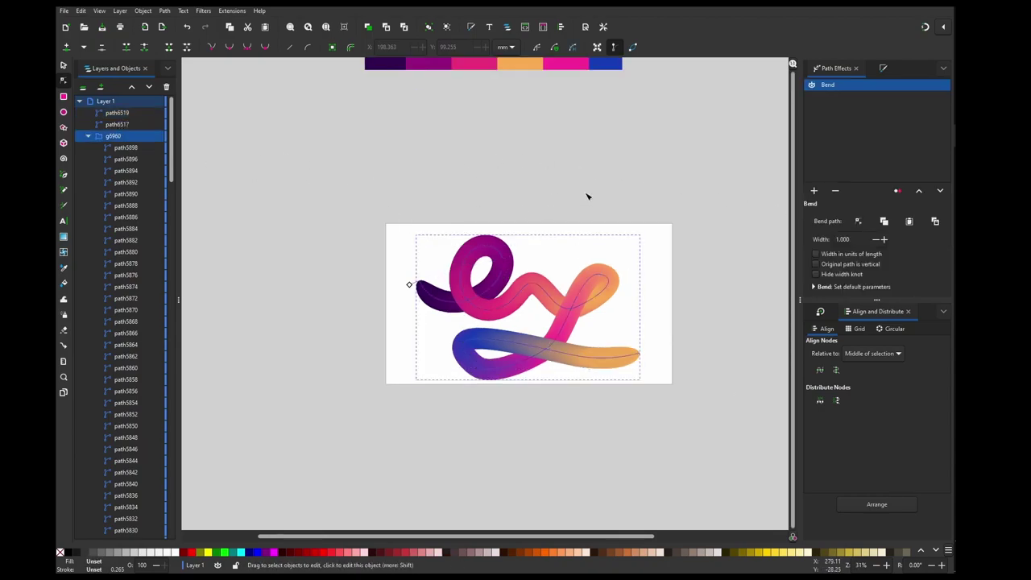
{"action": "key", "text": "Tab"}
{"action": "type", "text": "2"}
{"action": "key", "text": "Return"}
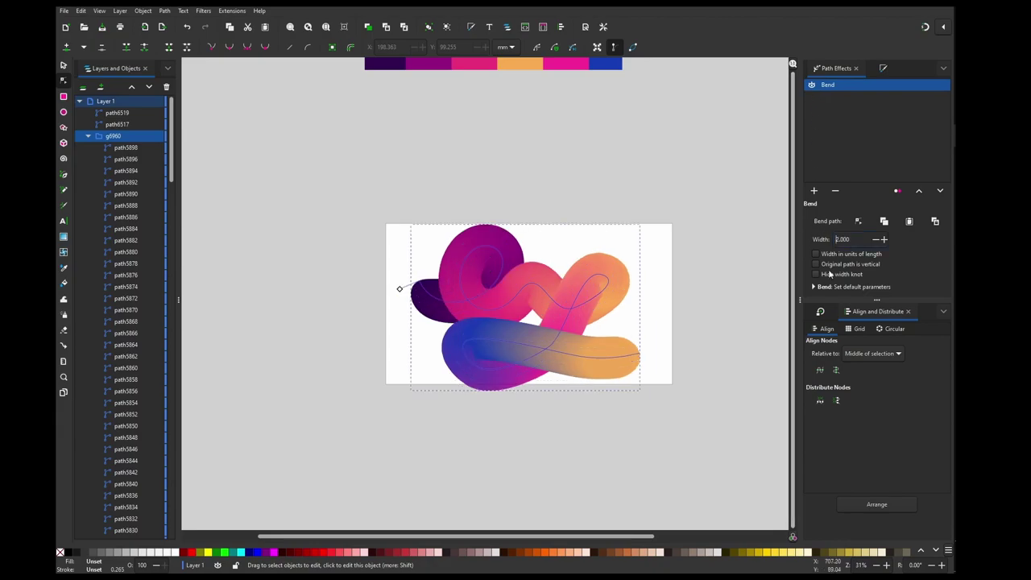
{"action": "left_click", "coordinate": [653, 368]}
{"action": "scroll", "coordinate": [646, 368], "scroll_direction": "up", "scroll_amount": 1}
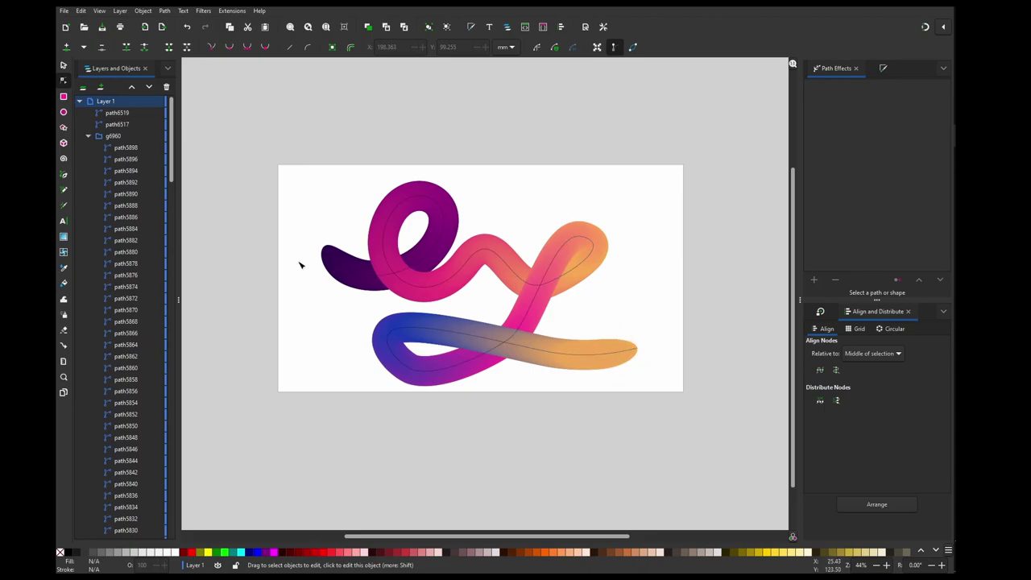
{"action": "scroll", "coordinate": [362, 262], "scroll_direction": "down", "scroll_amount": 2}
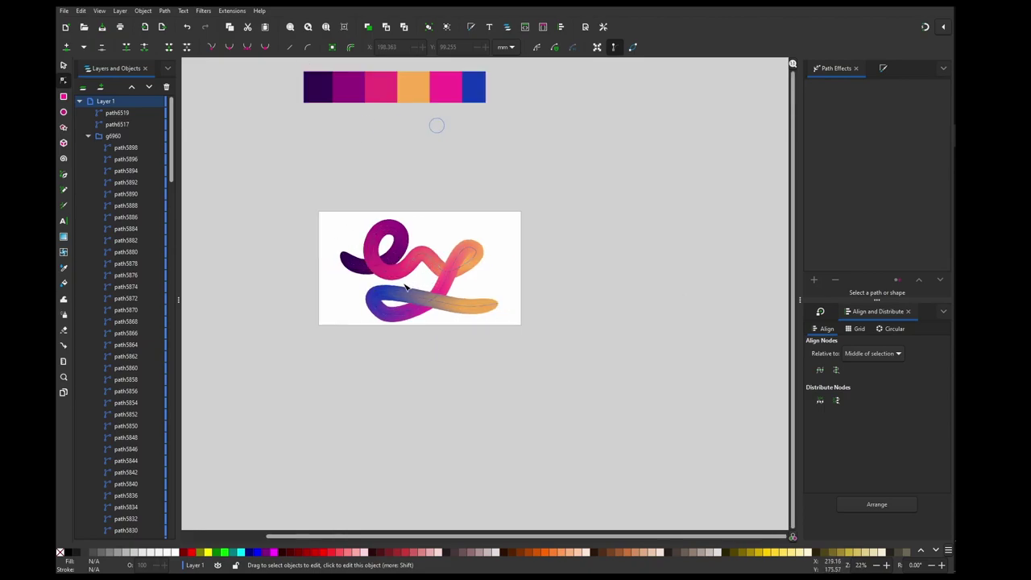
Rename group g6960 to 'gradient' and switch off its Bend effect's visibility.
{"action": "left_click", "coordinate": [113, 135]}
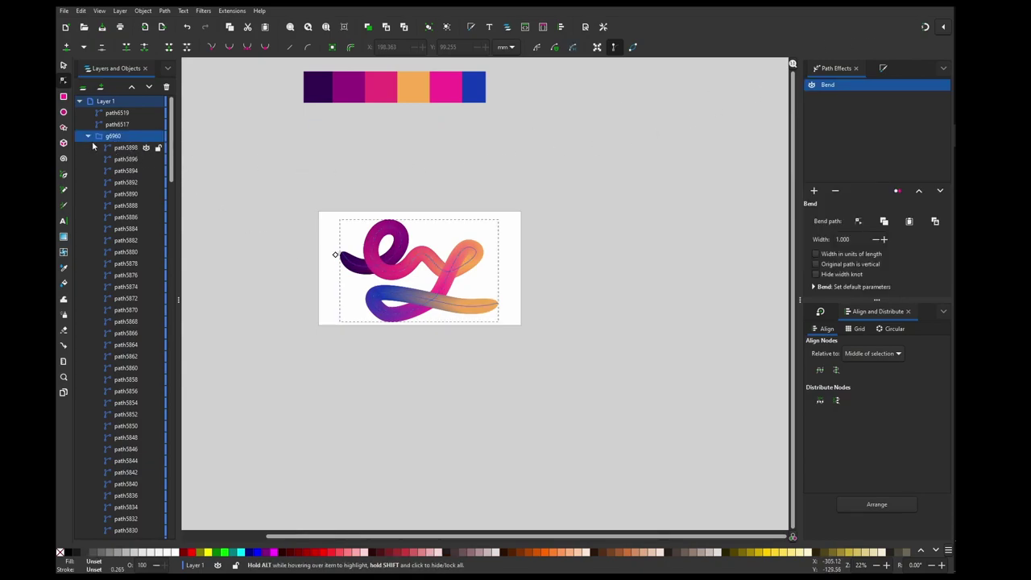
{"action": "type", "text": "gradient"}
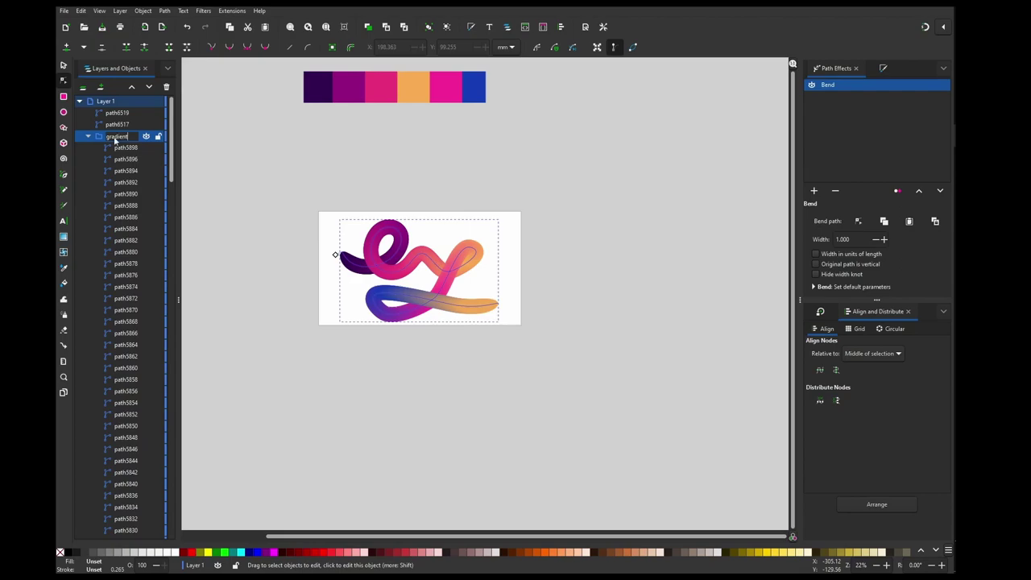
{"action": "key", "text": "Return"}
{"action": "left_click", "coordinate": [89, 135]}
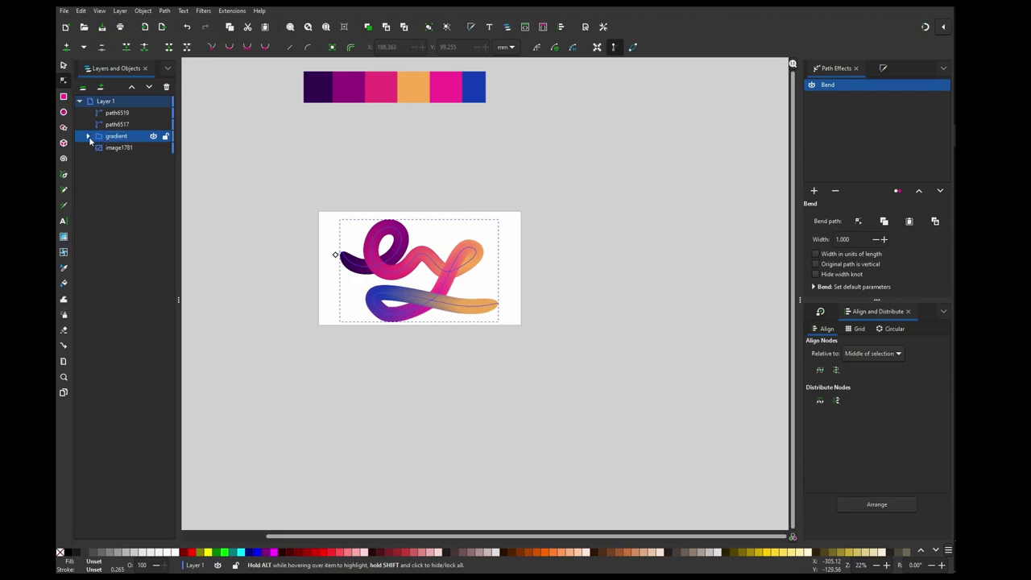
{"action": "left_click", "coordinate": [812, 86]}
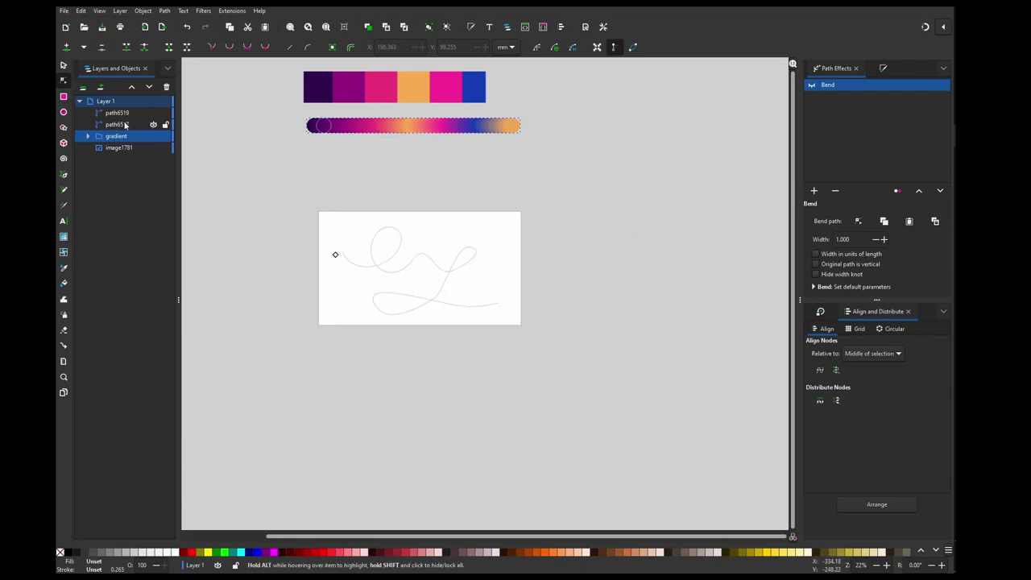
Drag the strip's orange end circle far to the right, then select all the circles.
{"action": "left_click", "coordinate": [91, 137]}
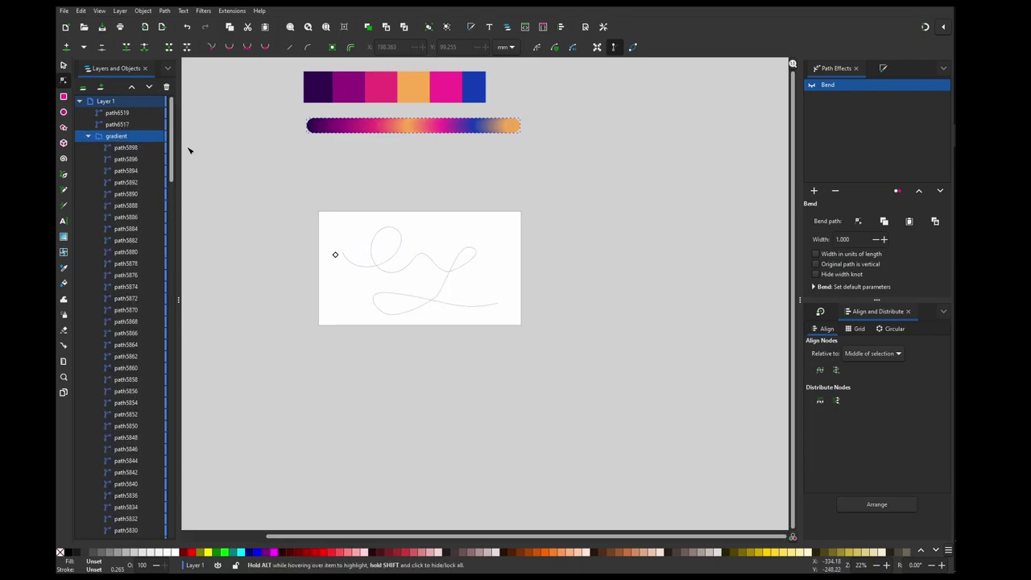
{"action": "left_click", "coordinate": [64, 64]}
{"action": "left_click", "coordinate": [520, 135]}
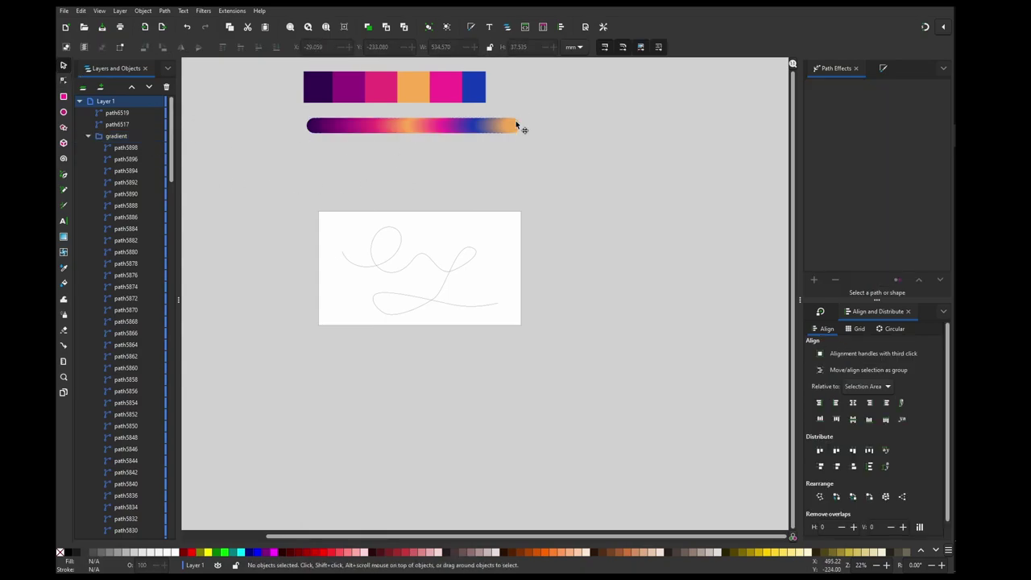
{"action": "left_click", "coordinate": [516, 126]}
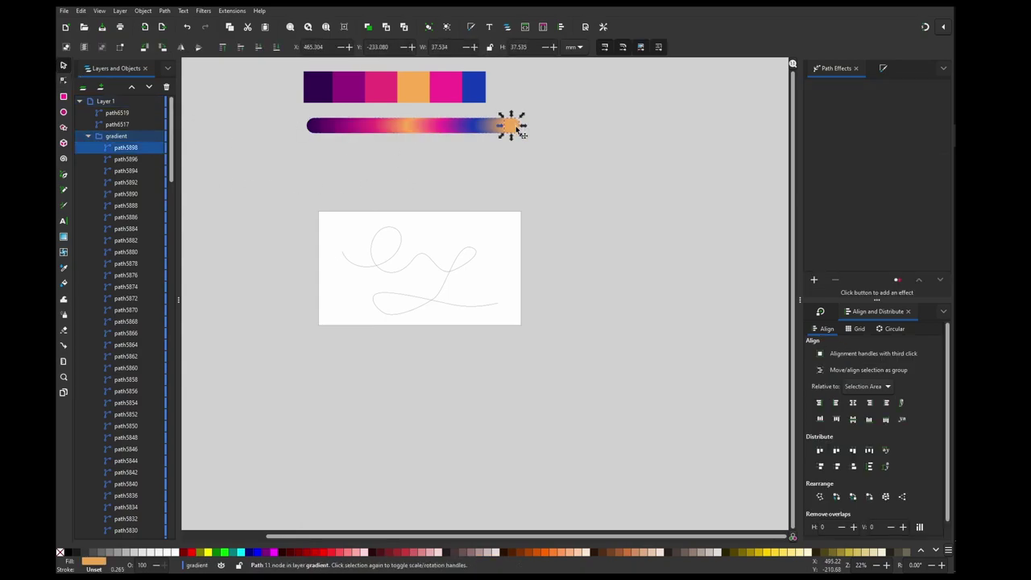
{"action": "left_click_drag", "start_coordinate": [520, 128], "coordinate": [712, 125]}
{"action": "scroll", "coordinate": [346, 252], "scroll_direction": "down", "scroll_amount": 1}
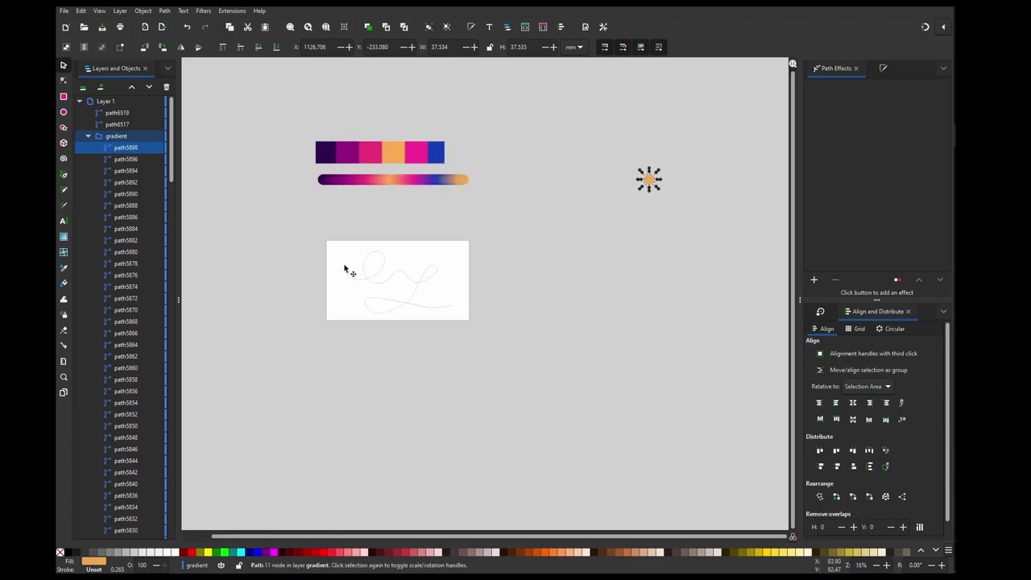
{"action": "left_click", "coordinate": [645, 224]}
{"action": "left_click_drag", "start_coordinate": [699, 206], "coordinate": [299, 166]}
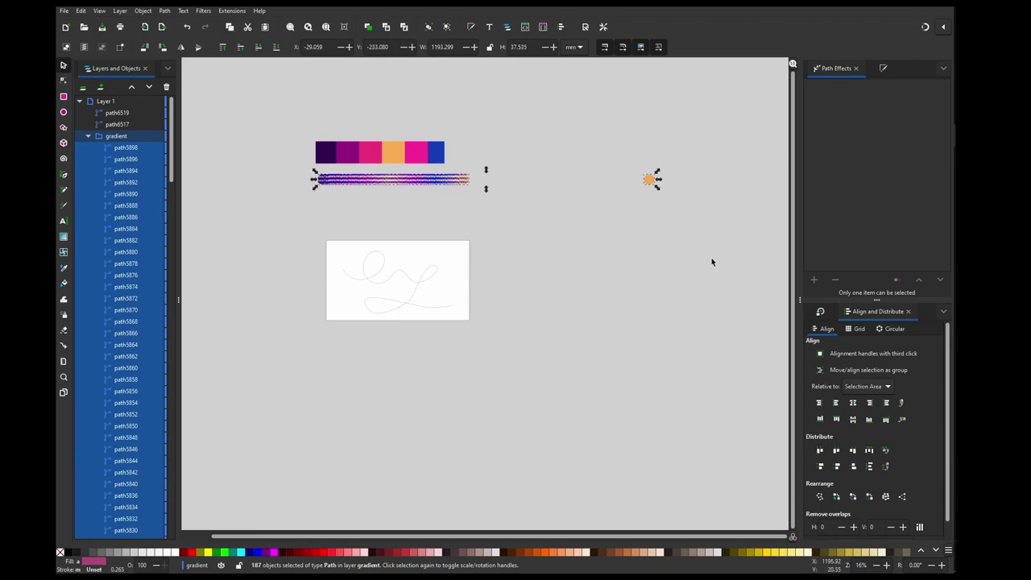
Arrange all 187 circles in one row of 187 columns, fitted to the selection box.
{"action": "left_click", "coordinate": [856, 328]}
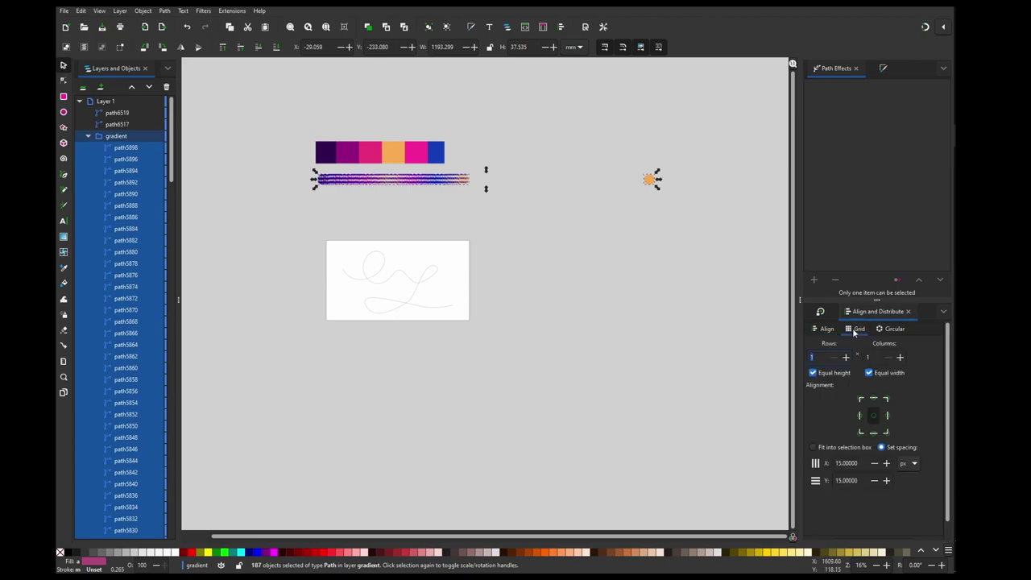
{"action": "left_click", "coordinate": [841, 447]}
{"action": "scroll", "coordinate": [921, 504], "scroll_direction": "down", "scroll_amount": 1}
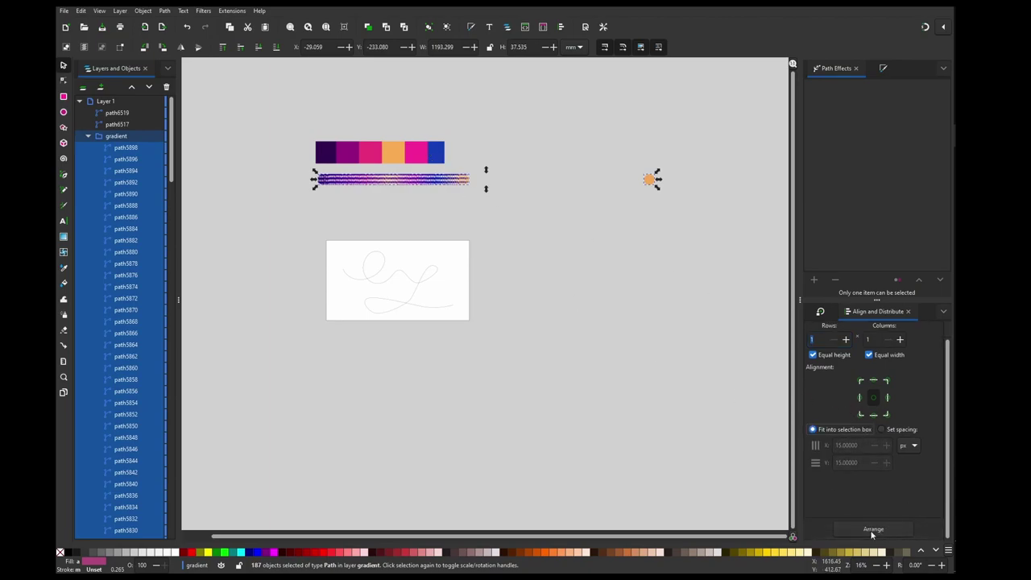
{"action": "left_click", "coordinate": [869, 530]}
{"action": "left_click", "coordinate": [570, 263]}
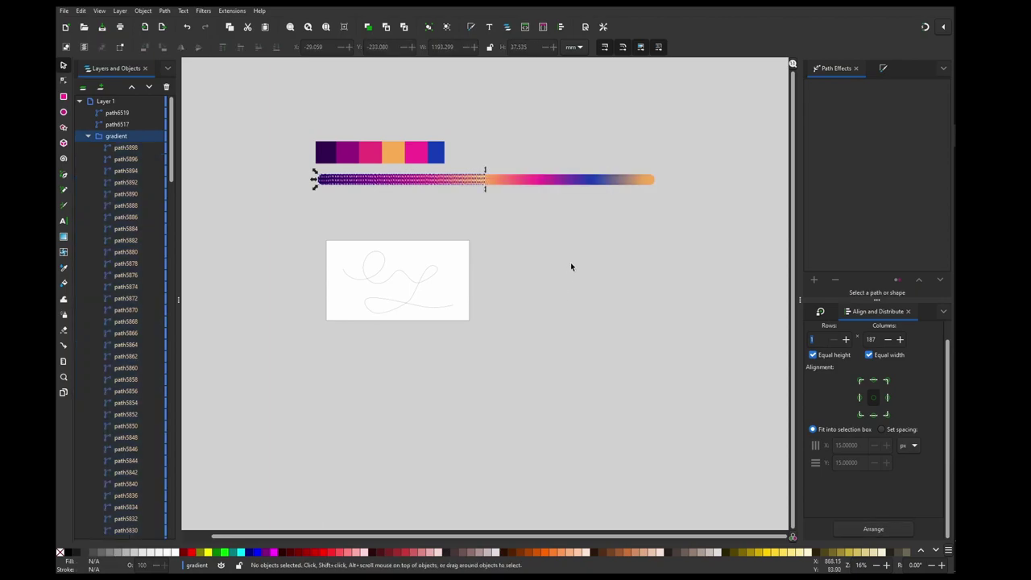
{"action": "scroll", "coordinate": [528, 180], "scroll_direction": "up", "scroll_amount": 6}
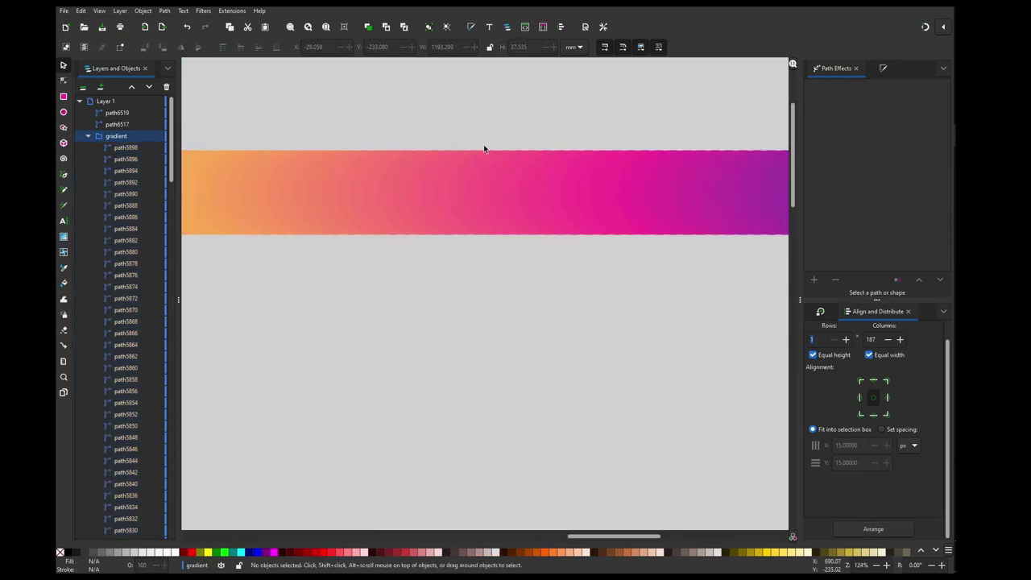
{"action": "scroll", "coordinate": [569, 196], "scroll_direction": "down", "scroll_amount": 2}
{"action": "scroll", "coordinate": [568, 196], "scroll_direction": "down", "scroll_amount": 4}
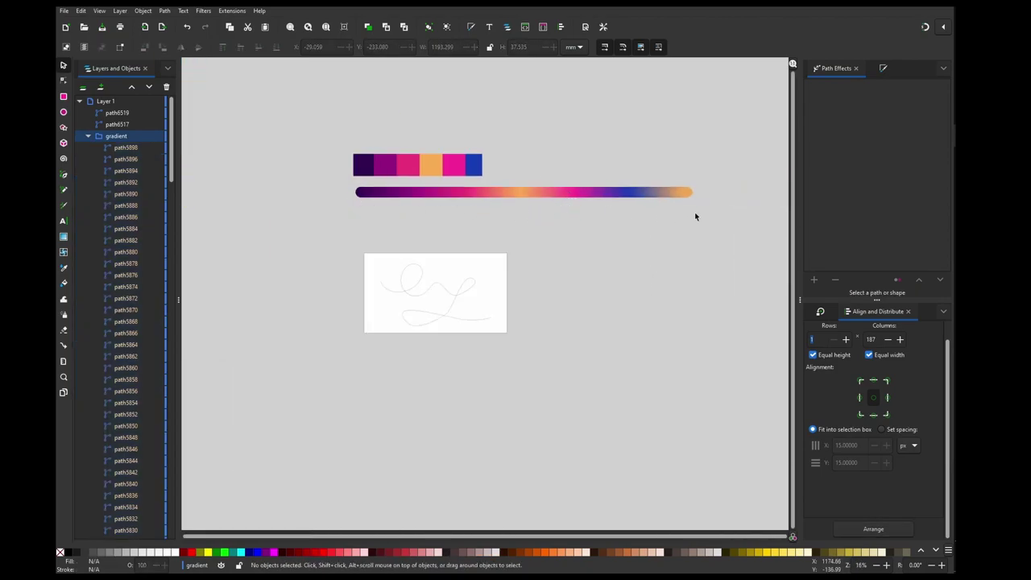
{"action": "scroll", "coordinate": [614, 191], "scroll_direction": "up", "scroll_amount": 3}
{"action": "scroll", "coordinate": [614, 190], "scroll_direction": "up", "scroll_amount": 5}
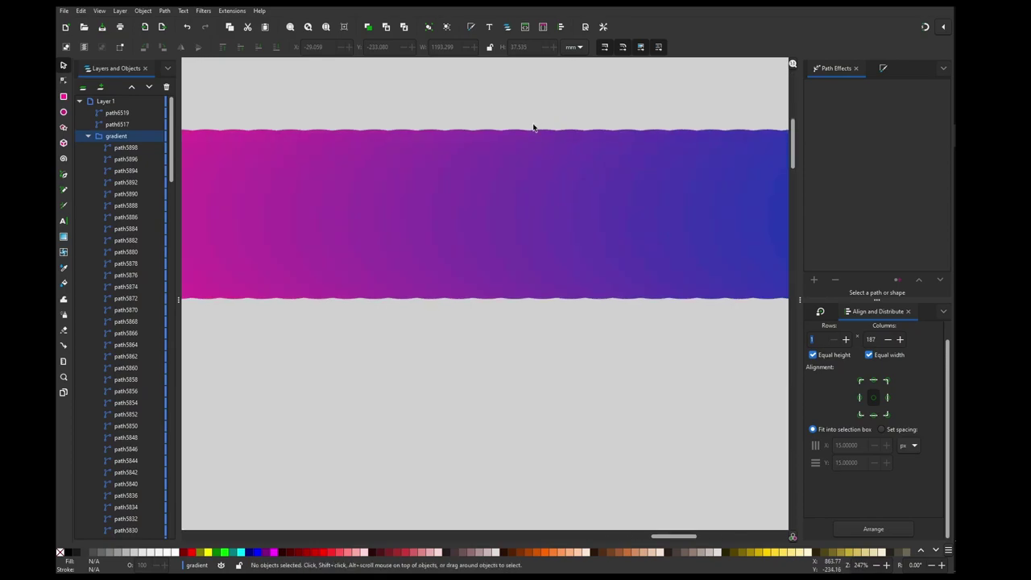
{"action": "scroll", "coordinate": [552, 136], "scroll_direction": "up", "scroll_amount": 2}
{"action": "scroll", "coordinate": [552, 141], "scroll_direction": "down", "scroll_amount": 10}
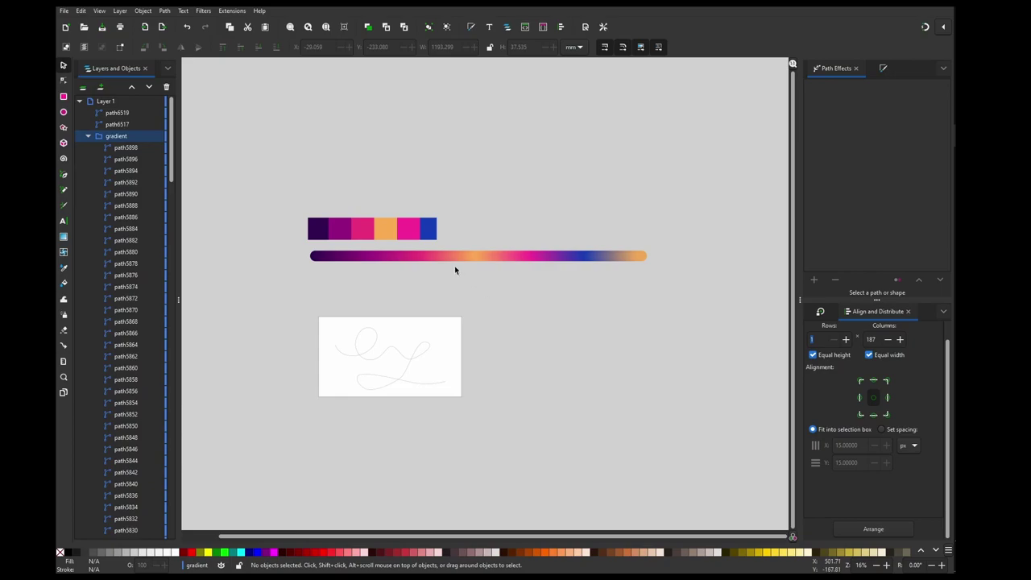
{"action": "scroll", "coordinate": [497, 283], "scroll_direction": "up", "scroll_amount": 1}
{"action": "scroll", "coordinate": [501, 282], "scroll_direction": "up", "scroll_amount": 1, "text": "ctrl"}
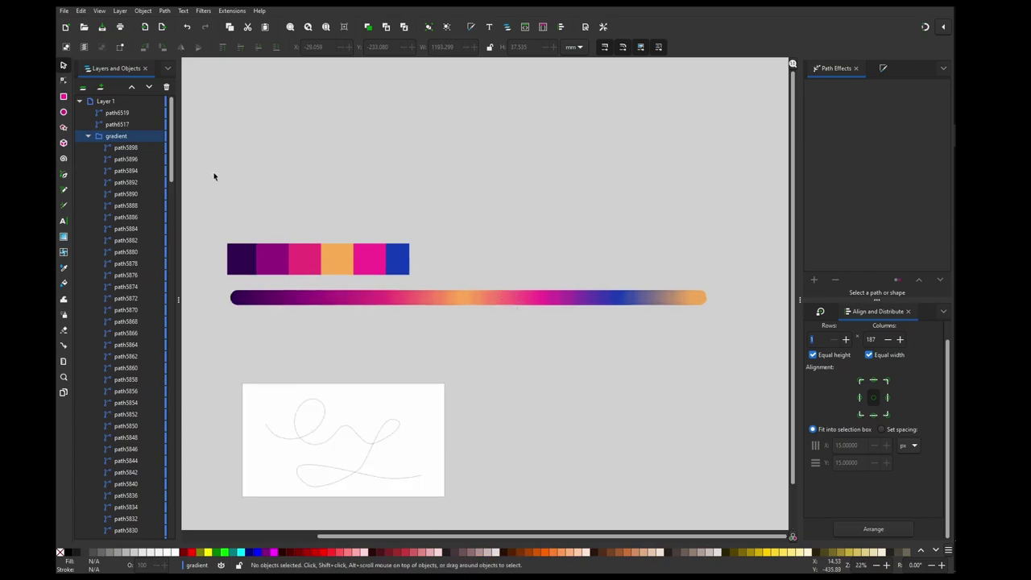
Rubber-band select every circle in the gradient strip.
{"action": "left_click", "coordinate": [120, 147]}
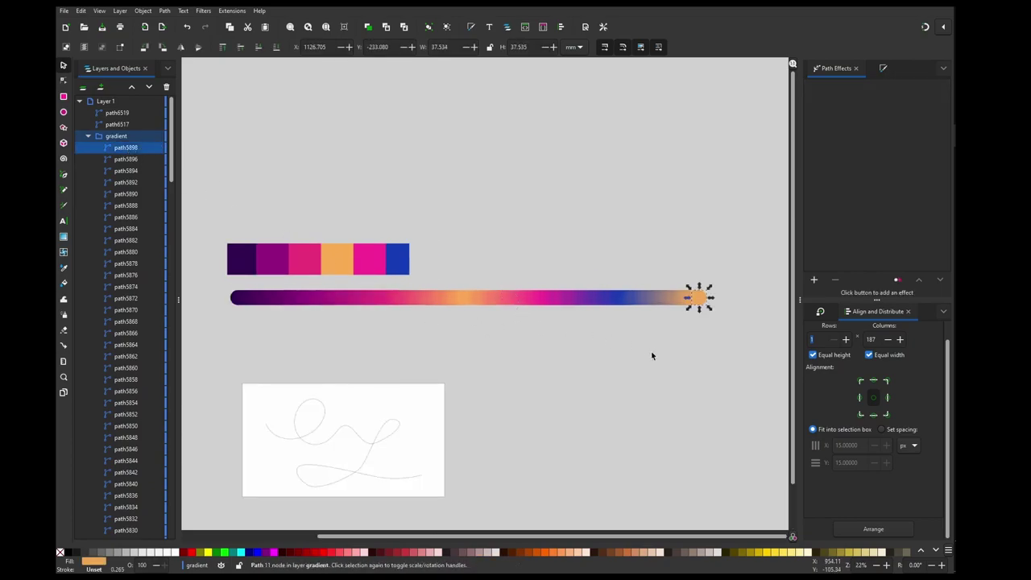
{"action": "left_click", "coordinate": [720, 320]}
{"action": "left_click_drag", "start_coordinate": [720, 319], "coordinate": [201, 283]}
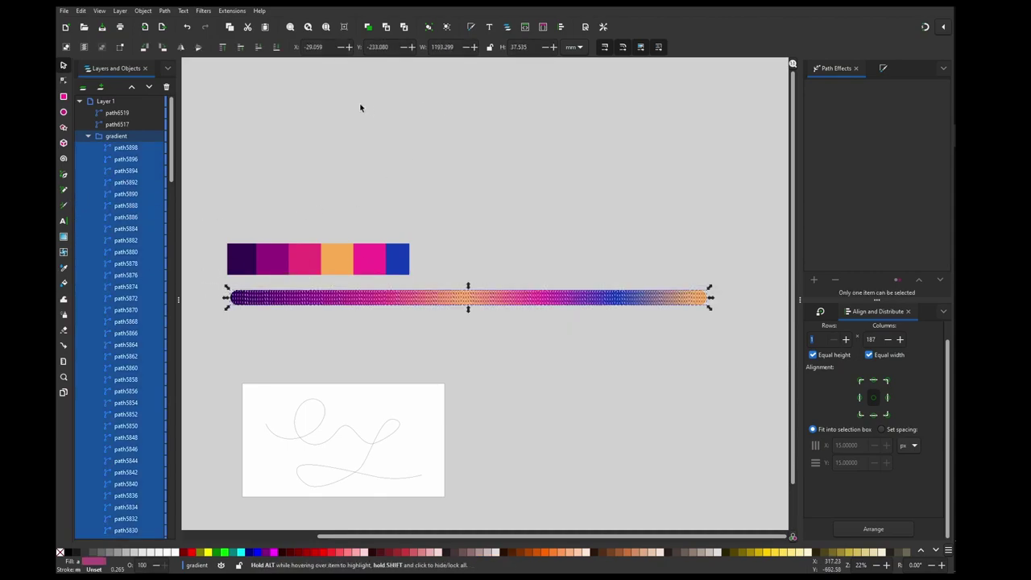
{"action": "scroll", "coordinate": [360, 103], "scroll_direction": "up", "scroll_amount": 1}
Interpolate between the circles with 3 steps, producing a 373-object gradient group.
{"action": "left_click", "coordinate": [232, 10]}
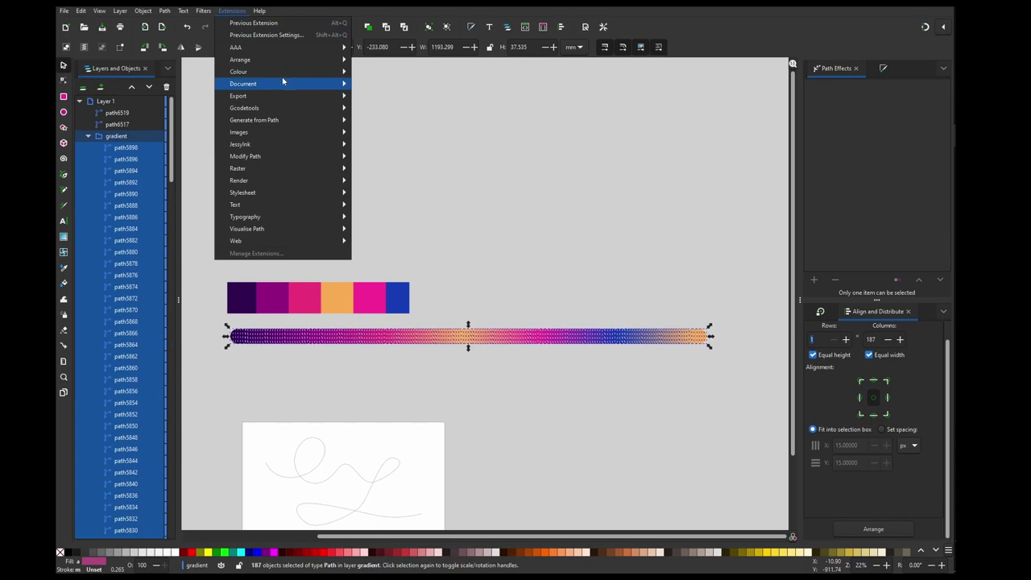
{"action": "mouse_move", "coordinate": [339, 120]}
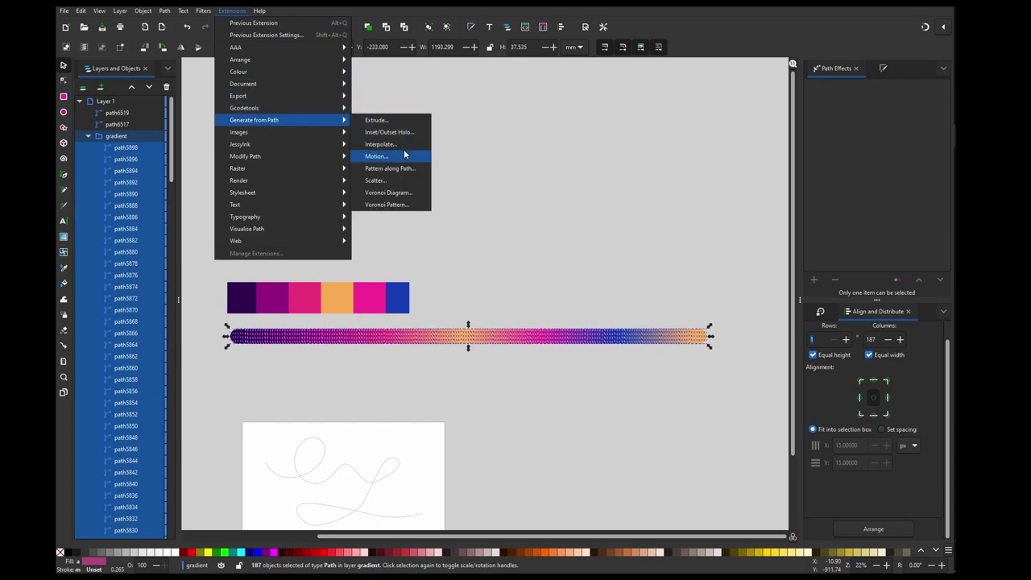
{"action": "left_click", "coordinate": [380, 144]}
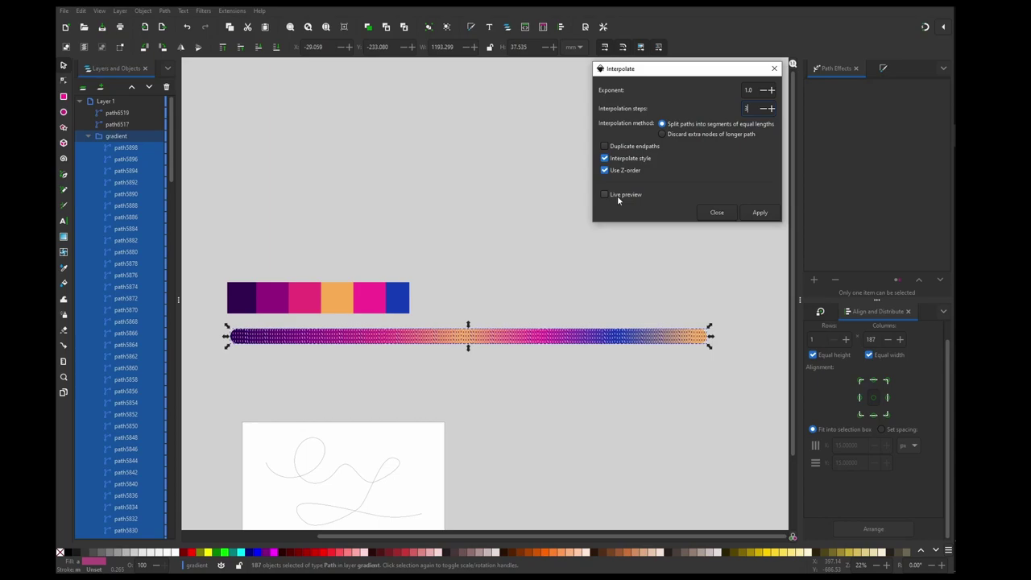
{"action": "left_click", "coordinate": [758, 214]}
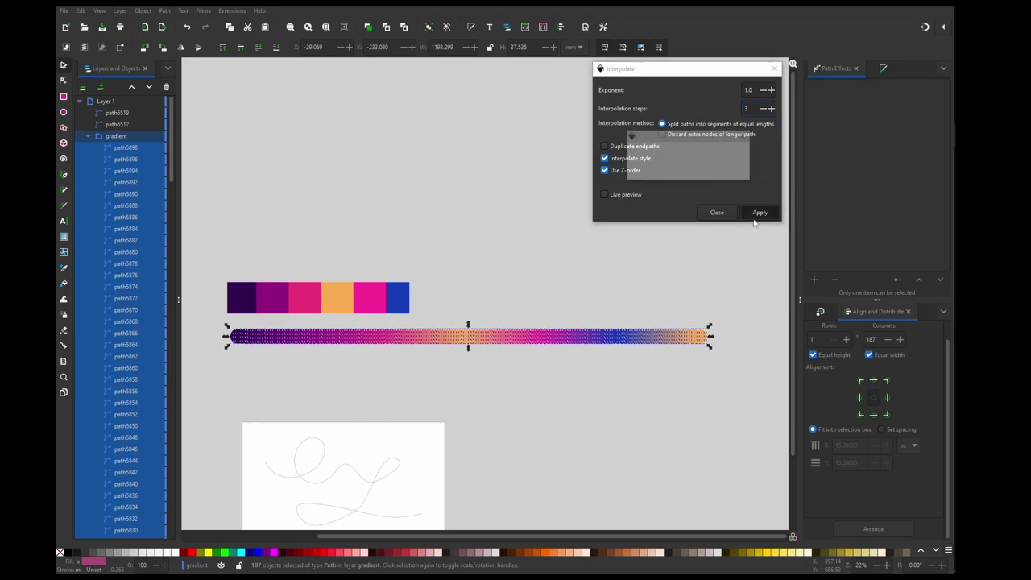
{"action": "scroll", "coordinate": [713, 291], "scroll_direction": "down", "scroll_amount": 5}
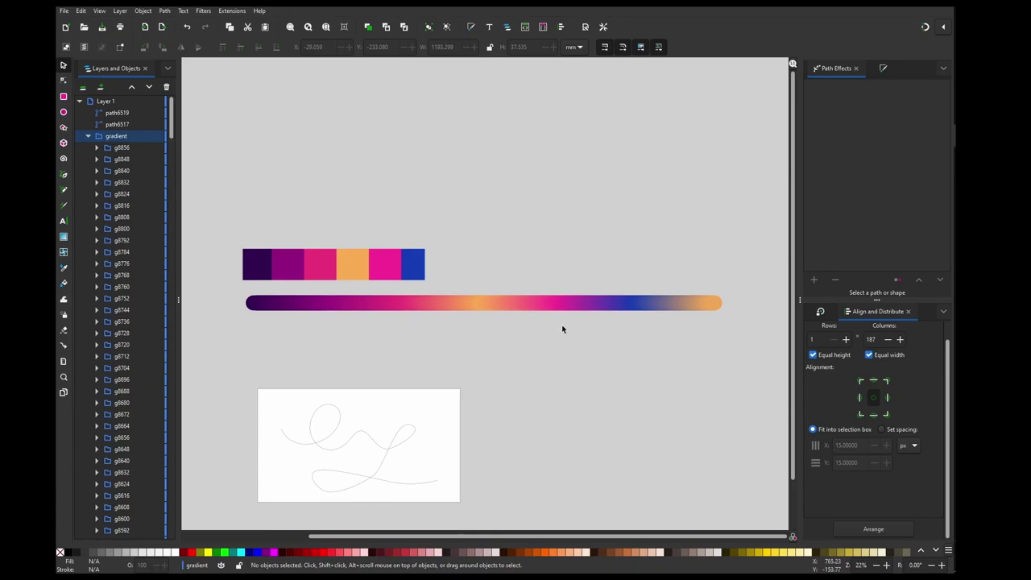
{"action": "scroll", "coordinate": [561, 330], "scroll_direction": "down", "scroll_amount": 2}
{"action": "scroll", "coordinate": [561, 330], "scroll_direction": "left", "scroll_amount": 3}
Select the smoothed gradient group and switch its Bend path effect back on.
{"action": "left_click", "coordinate": [469, 248]}
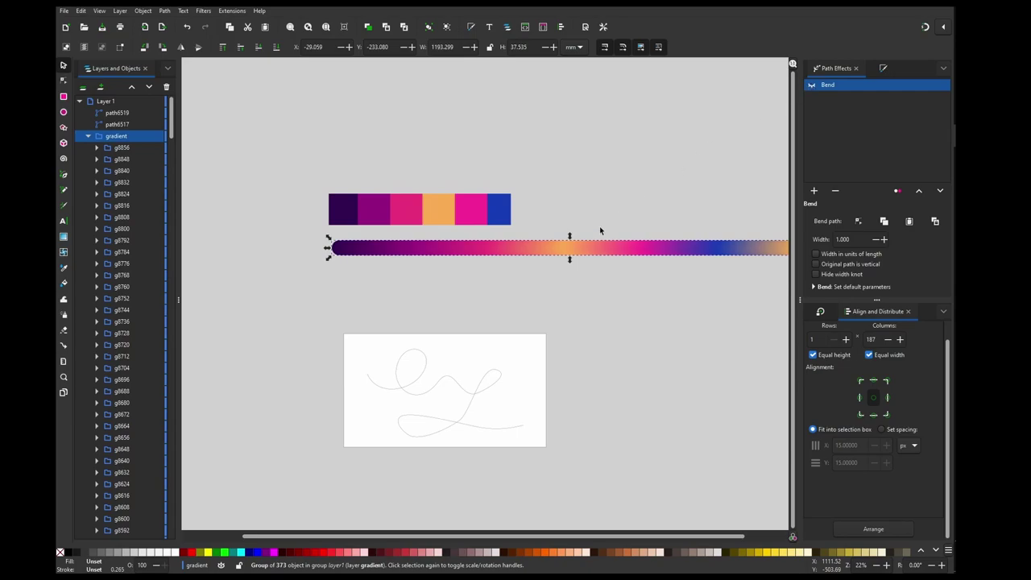
{"action": "left_click", "coordinate": [566, 388]}
{"action": "scroll", "coordinate": [526, 426], "scroll_direction": "up", "scroll_amount": 2}
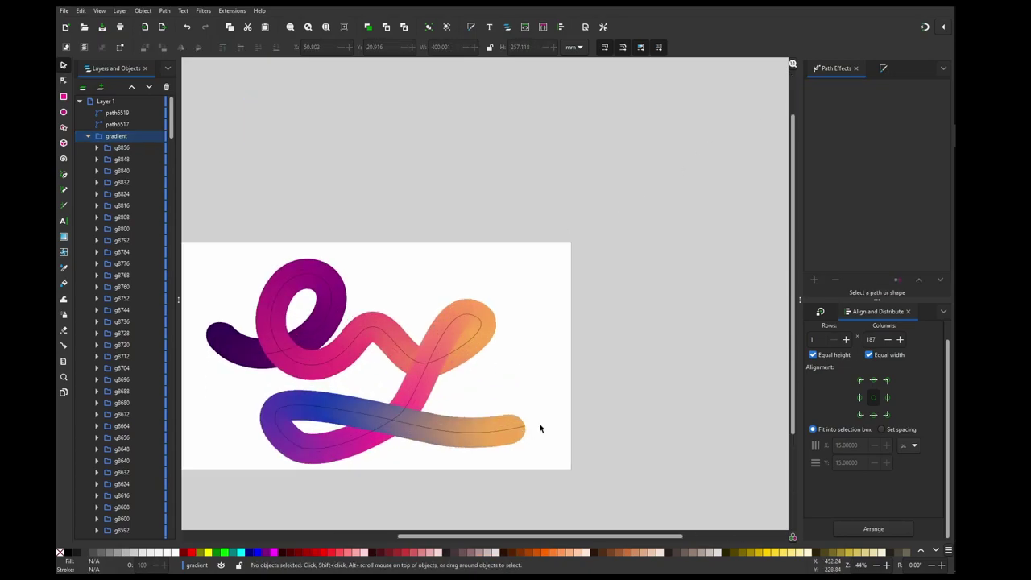
Select the guide curve path6519 in the Layers panel.
{"action": "left_click", "coordinate": [116, 113]}
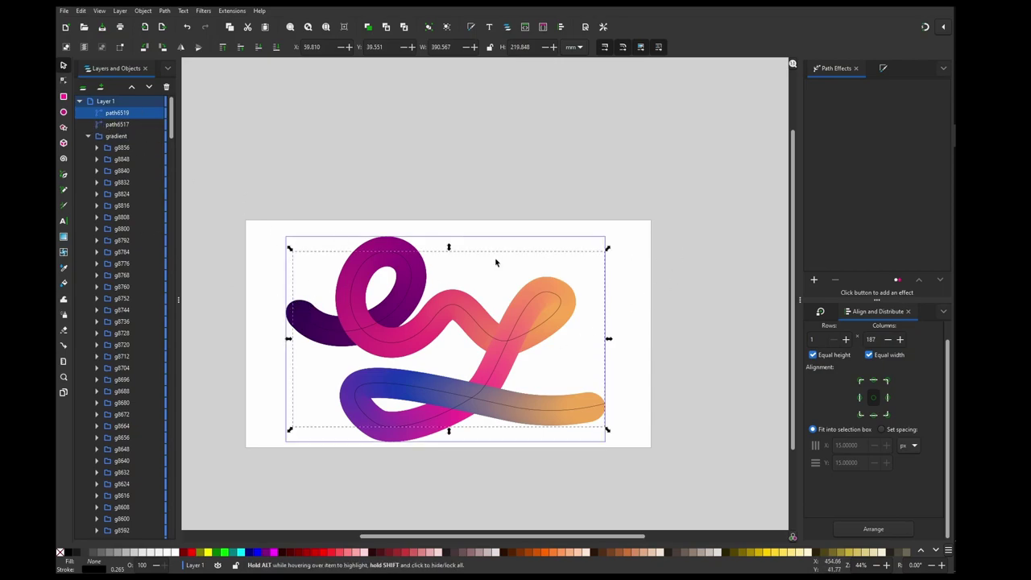
{"action": "left_click", "coordinate": [362, 127]}
{"action": "scroll", "coordinate": [406, 185], "scroll_direction": "down", "scroll_amount": 3, "text": "ctrl"}
{"action": "scroll", "coordinate": [406, 189], "scroll_direction": "up", "scroll_amount": 2, "text": "ctrl"}
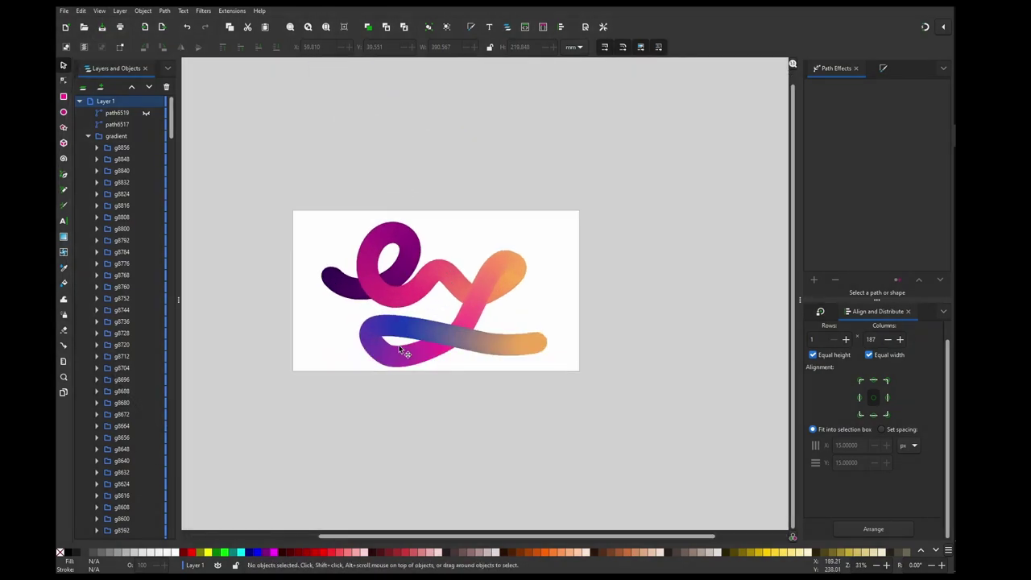
{"action": "left_click", "coordinate": [121, 113]}
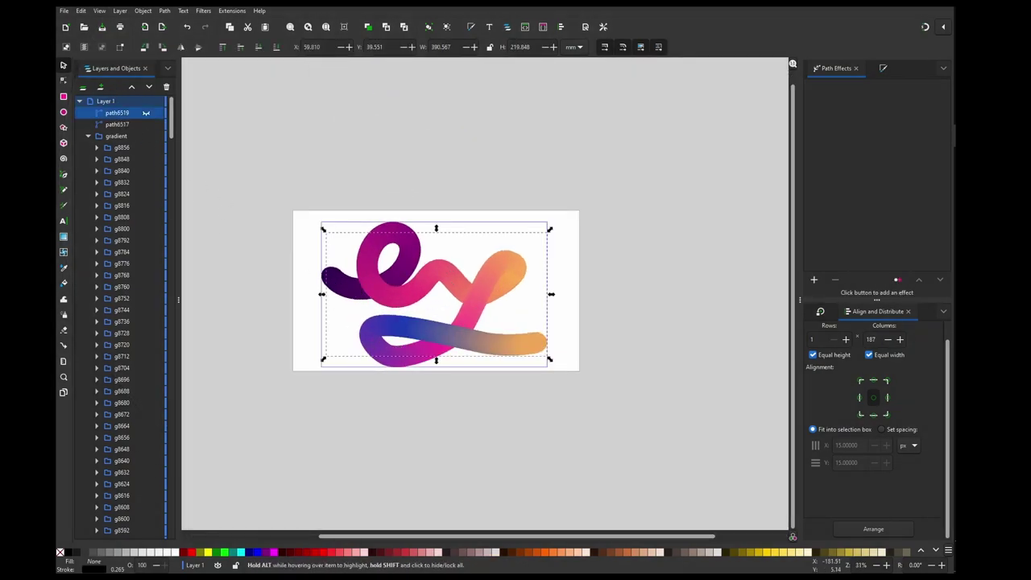
Drag a guide-curve node to reshape the ribbon's lower blue loop, then deselect it.
{"action": "left_click", "coordinate": [65, 82]}
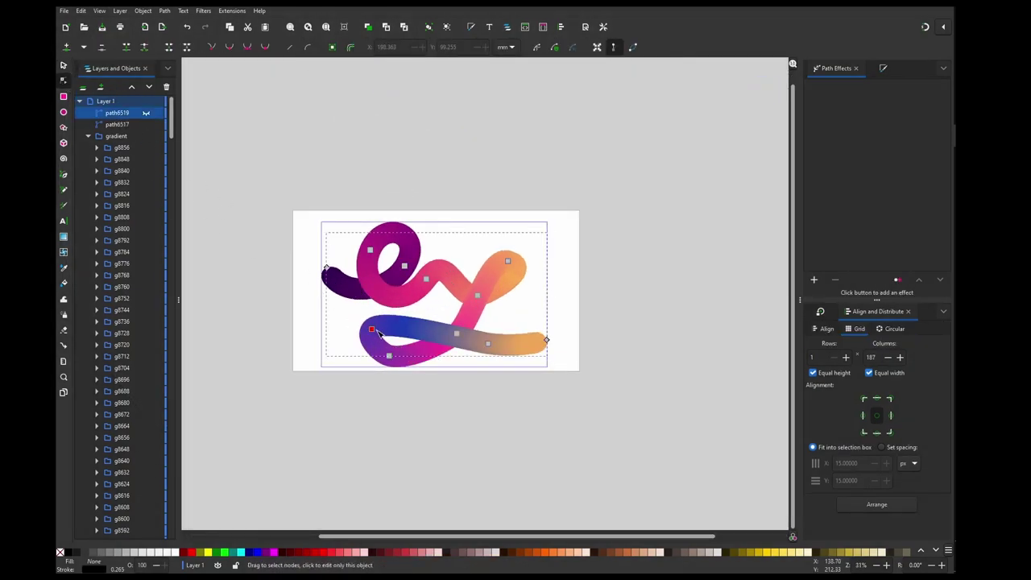
{"action": "mouse_move", "coordinate": [371, 329]}
{"action": "left_mouse_down"}
{"action": "mouse_move", "coordinate": [394, 323]}
{"action": "mouse_move", "coordinate": [368, 333]}
{"action": "left_mouse_up"}
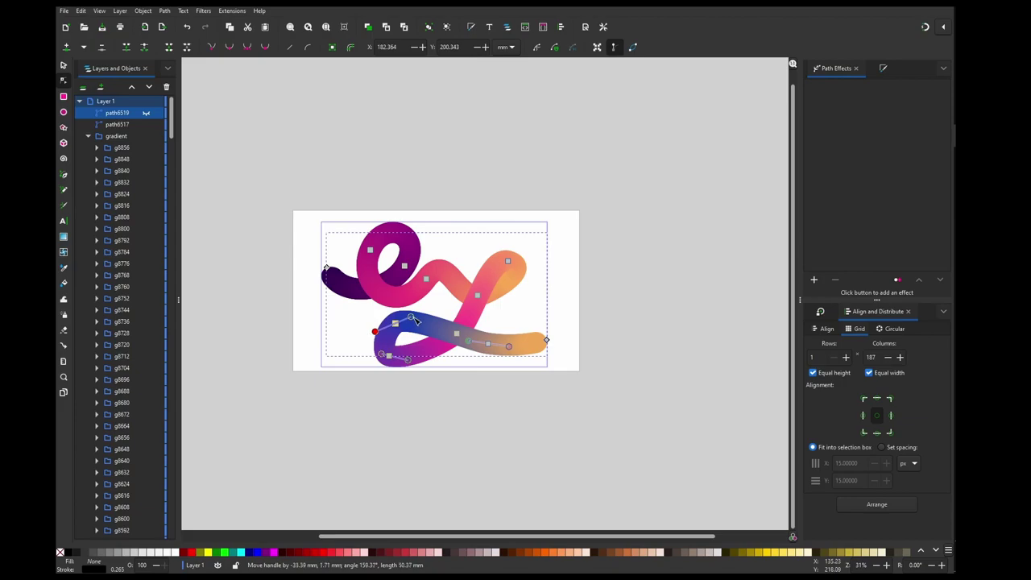
{"action": "left_click", "coordinate": [527, 318]}
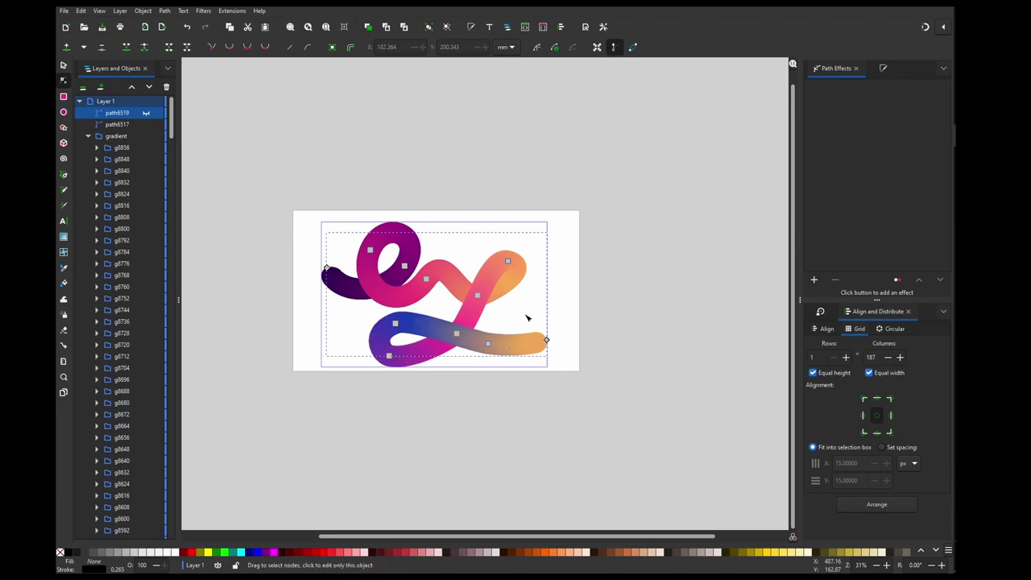
{"action": "scroll", "coordinate": [502, 320], "scroll_direction": "up", "scroll_amount": 1, "text": "ctrl"}
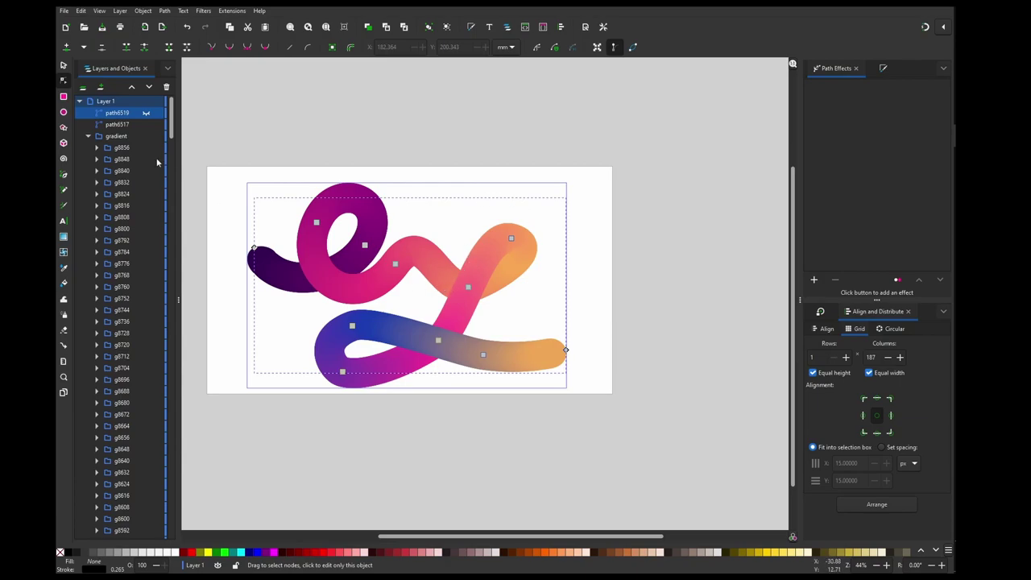
Select the gradient group and hide its Bend effect to show the straight bar.
{"action": "left_click", "coordinate": [121, 136]}
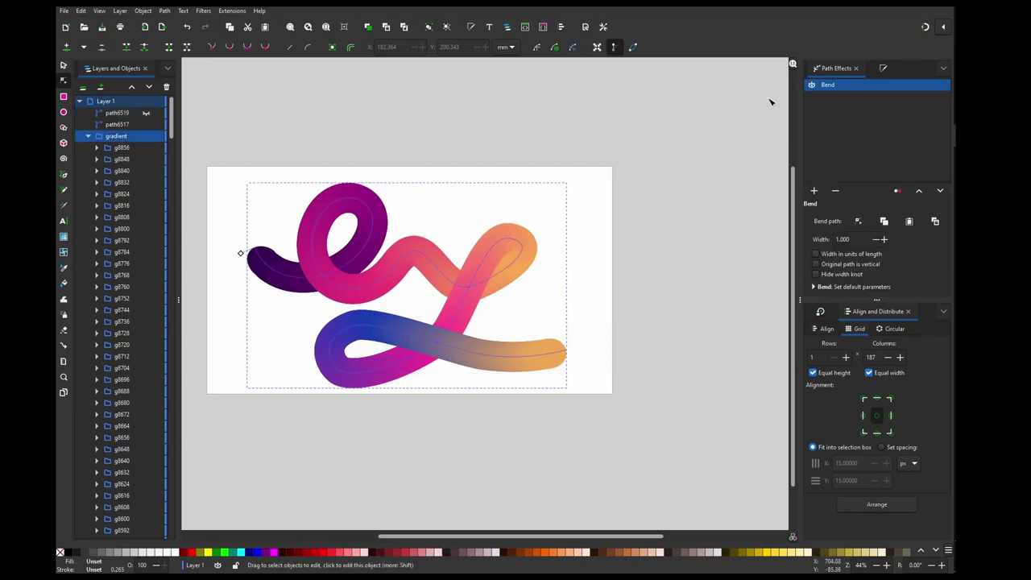
{"action": "left_click", "coordinate": [811, 86]}
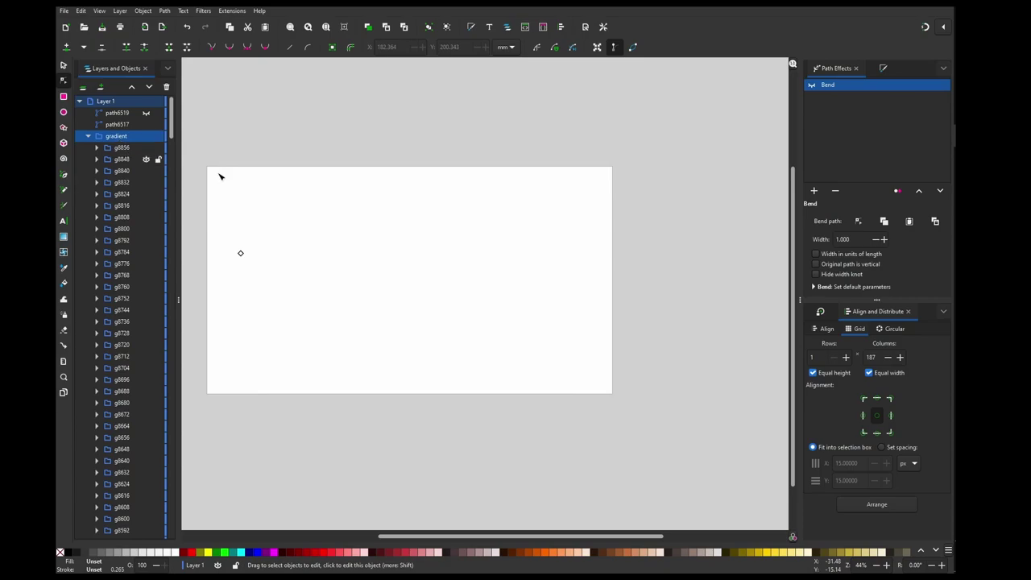
{"action": "scroll", "coordinate": [355, 193], "scroll_direction": "down", "scroll_amount": 2, "text": "ctrl"}
{"action": "scroll", "coordinate": [378, 242], "scroll_direction": "up", "scroll_amount": 3}
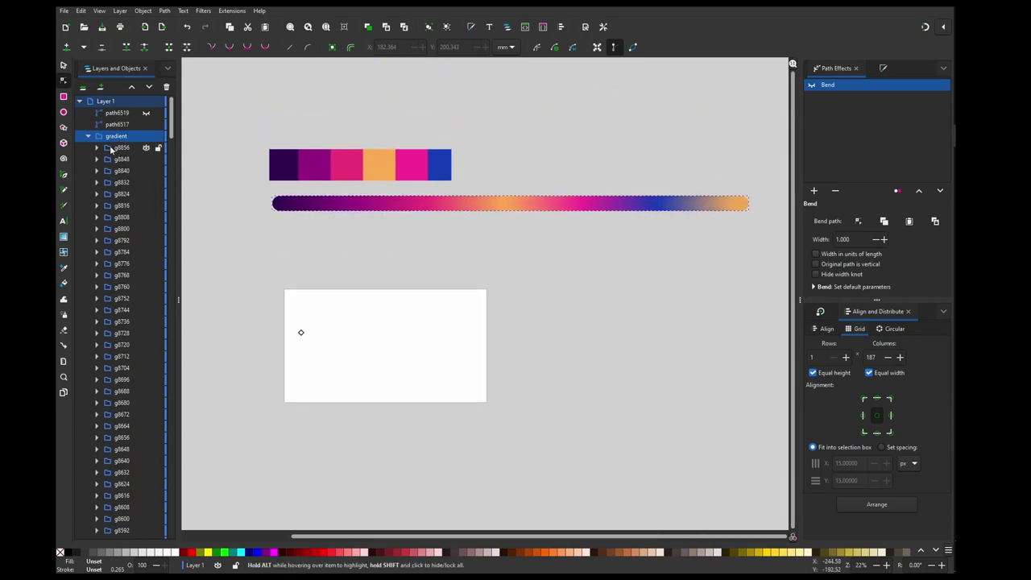
Rubber-band select the straight bar and ungroup it into 745 separate paths.
{"action": "left_click", "coordinate": [63, 66]}
{"action": "left_click", "coordinate": [363, 228]}
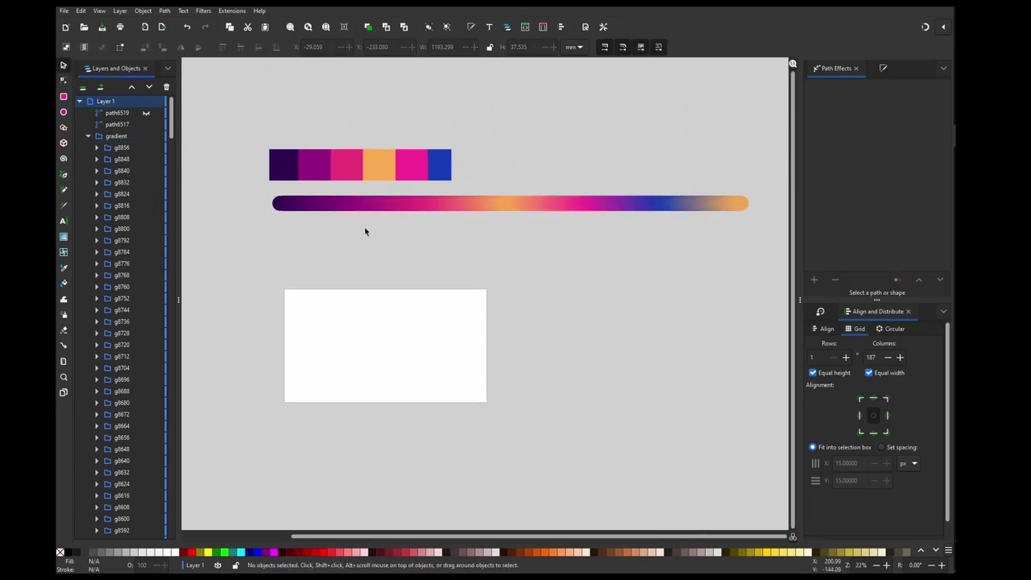
{"action": "left_click_drag", "start_coordinate": [327, 226], "coordinate": [760, 178]}
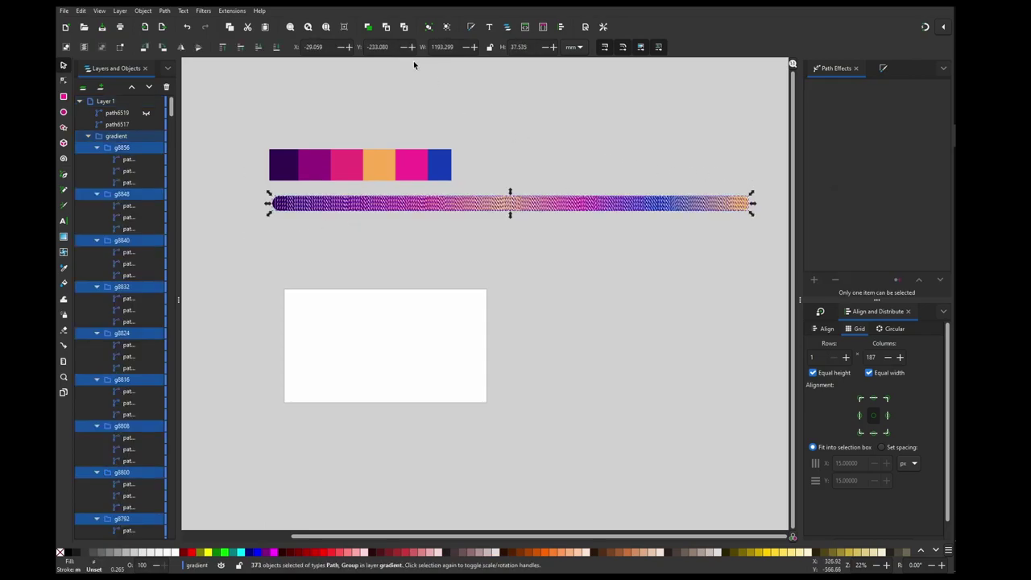
{"action": "left_click", "coordinate": [447, 29]}
Scale each of the 745 circles separately and proportionally to 150% width.
{"action": "left_click", "coordinate": [818, 312]}
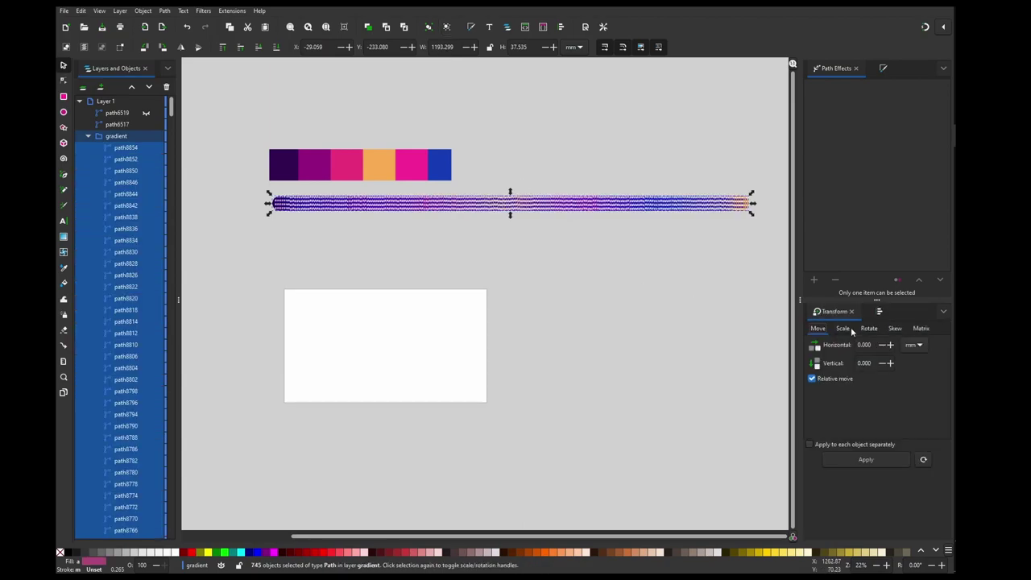
{"action": "left_click", "coordinate": [844, 328]}
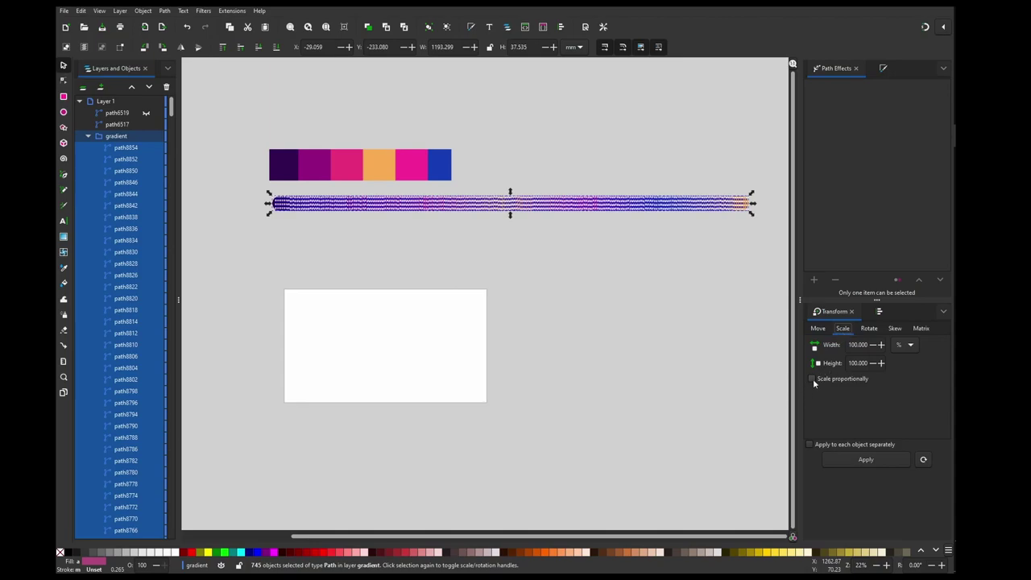
{"action": "left_click", "coordinate": [810, 445]}
{"action": "key", "text": "Tab"}
{"action": "type", "text": "15"}
{"action": "left_click", "coordinate": [832, 381]}
{"action": "left_click", "coordinate": [890, 466]}
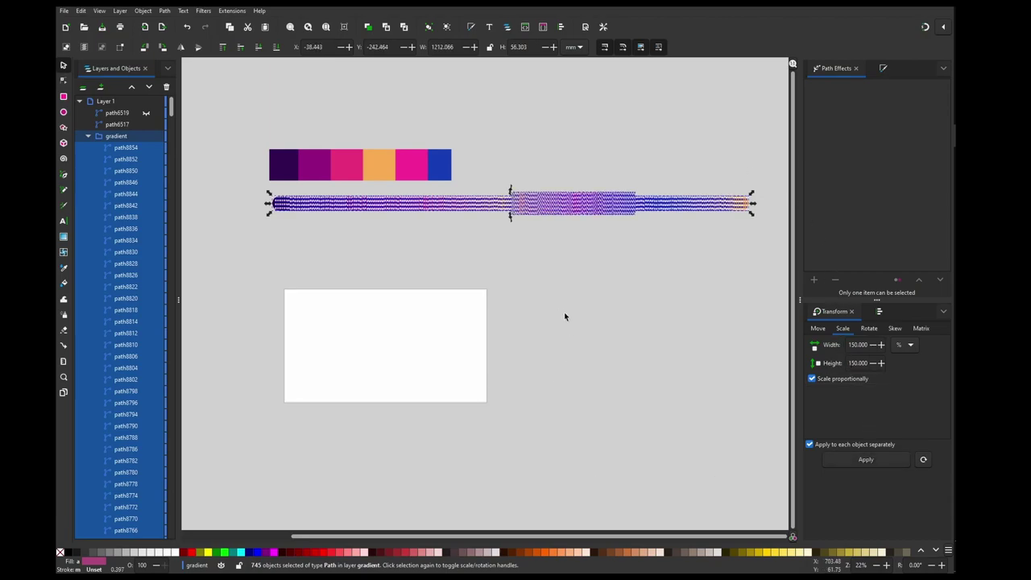
{"action": "left_click", "coordinate": [590, 262]}
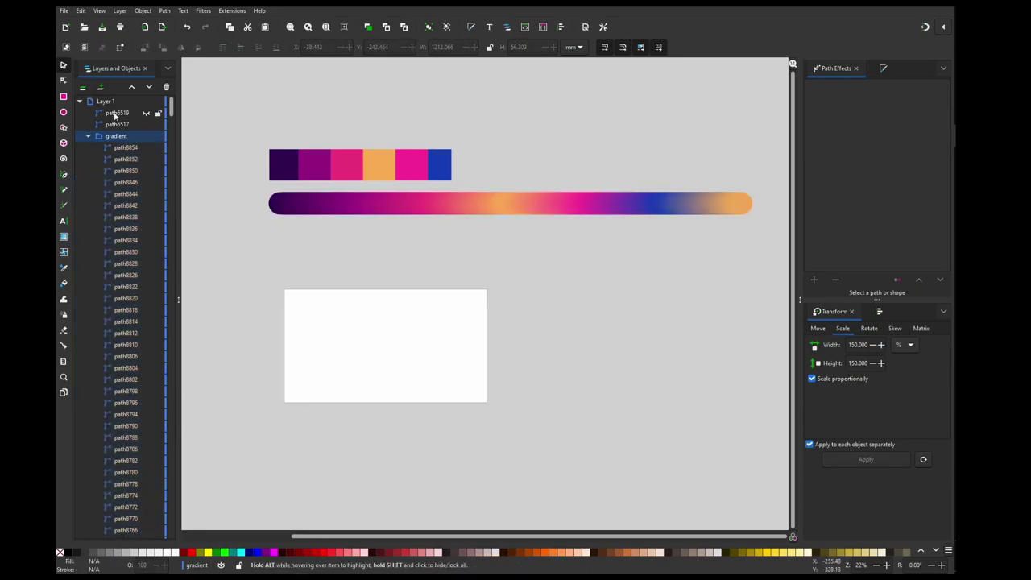
Select the gradient group, then select bend path path6519 and its orange-curl node with the Node tool.
{"action": "left_click", "coordinate": [121, 137]}
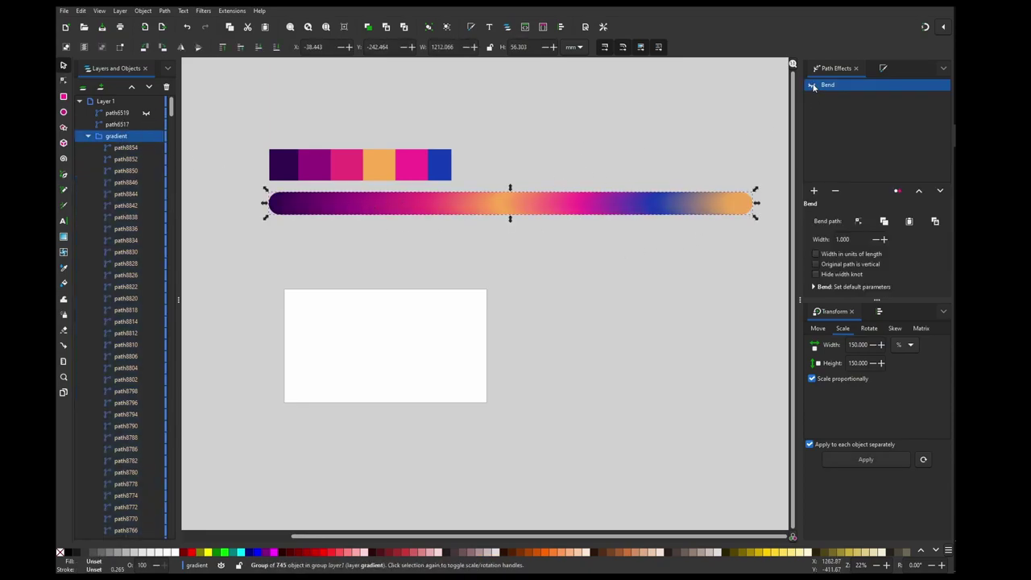
{"action": "scroll", "coordinate": [360, 355], "scroll_direction": "up", "scroll_amount": 2}
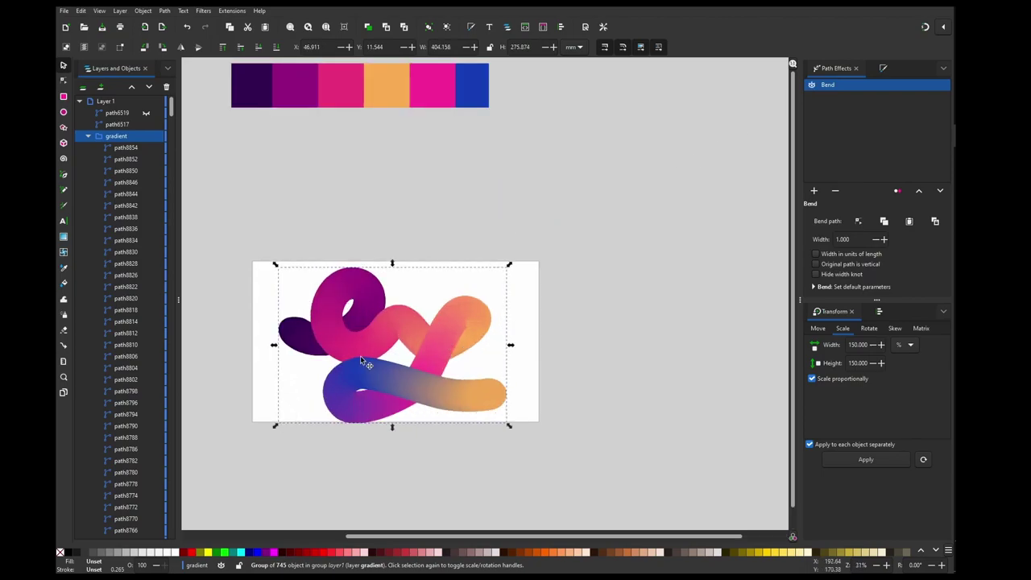
{"action": "left_click", "coordinate": [63, 80]}
{"action": "left_click", "coordinate": [521, 299]}
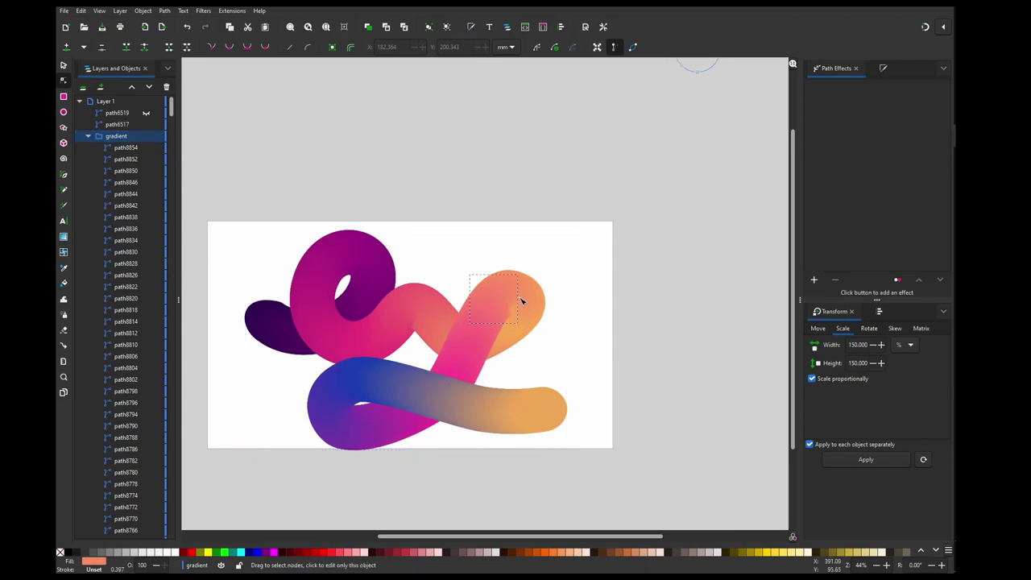
{"action": "left_click", "coordinate": [119, 125]}
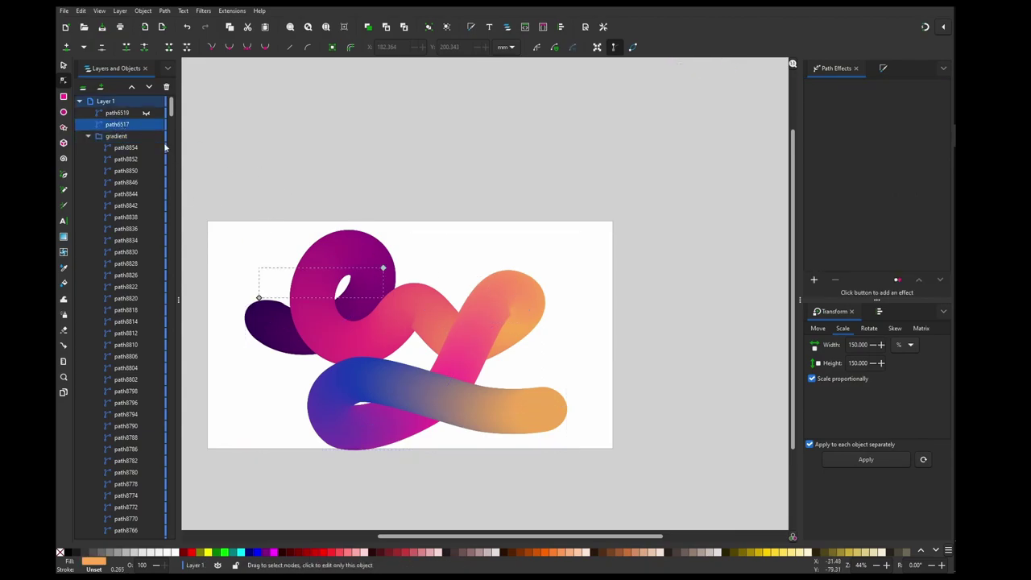
{"action": "left_click", "coordinate": [128, 118]}
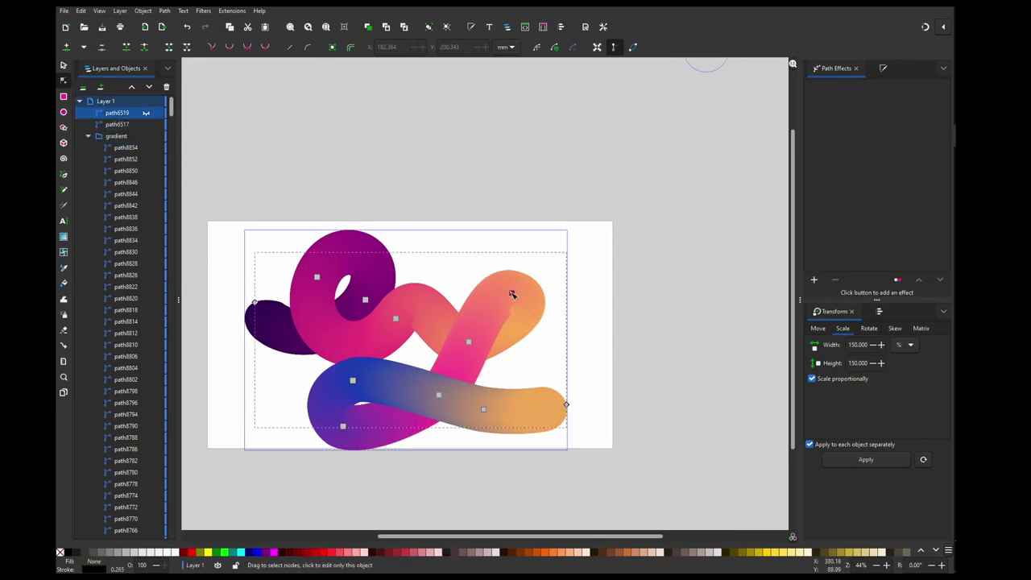
{"action": "left_click", "coordinate": [513, 294]}
Adjust the orange curl's handle slightly.
{"action": "scroll", "coordinate": [505, 311], "scroll_direction": "up", "scroll_amount": 2}
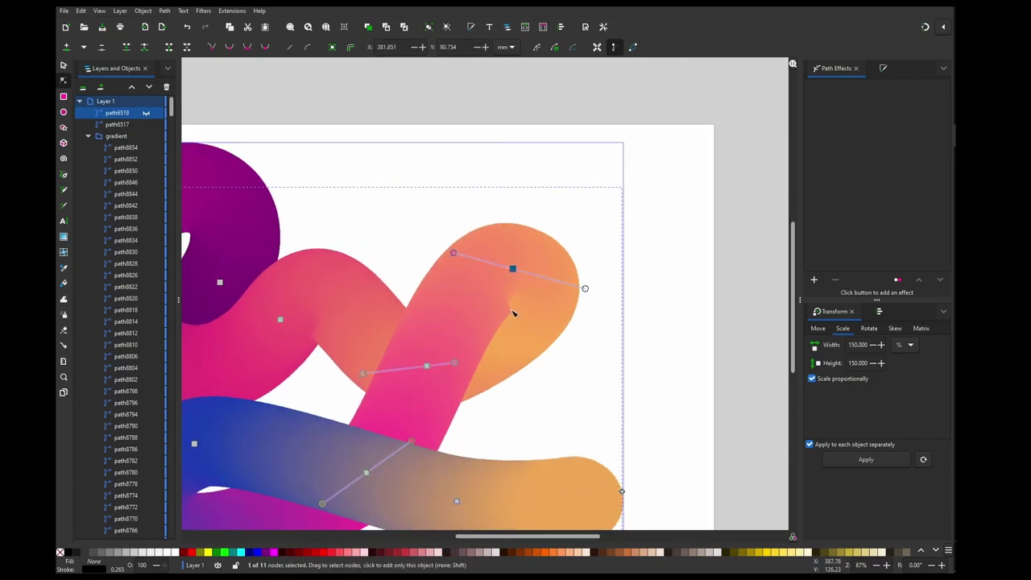
{"action": "scroll", "coordinate": [512, 311], "scroll_direction": "up", "scroll_amount": 2}
{"action": "scroll", "coordinate": [520, 306], "scroll_direction": "down", "scroll_amount": 2}
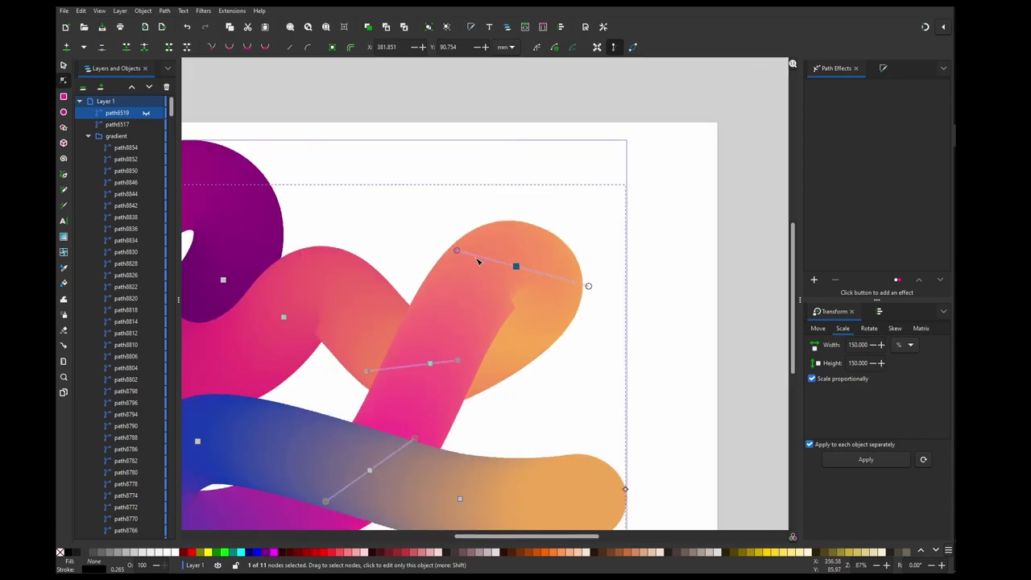
{"action": "left_click_drag", "start_coordinate": [459, 251], "coordinate": [397, 233]}
{"action": "scroll", "coordinate": [445, 300], "scroll_direction": "down", "scroll_amount": 3}
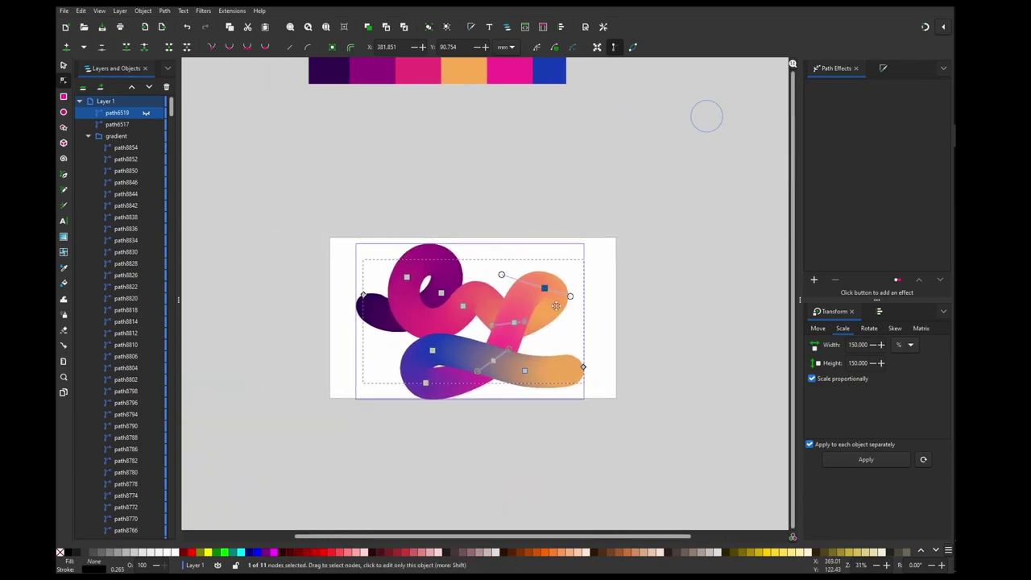
{"action": "scroll", "coordinate": [564, 310], "scroll_direction": "up", "scroll_amount": 2}
Make the curl's end node a corner, move it up-right, and pull out a handle to shape the tip.
{"action": "left_click", "coordinate": [595, 274], "text": "ctrl"}
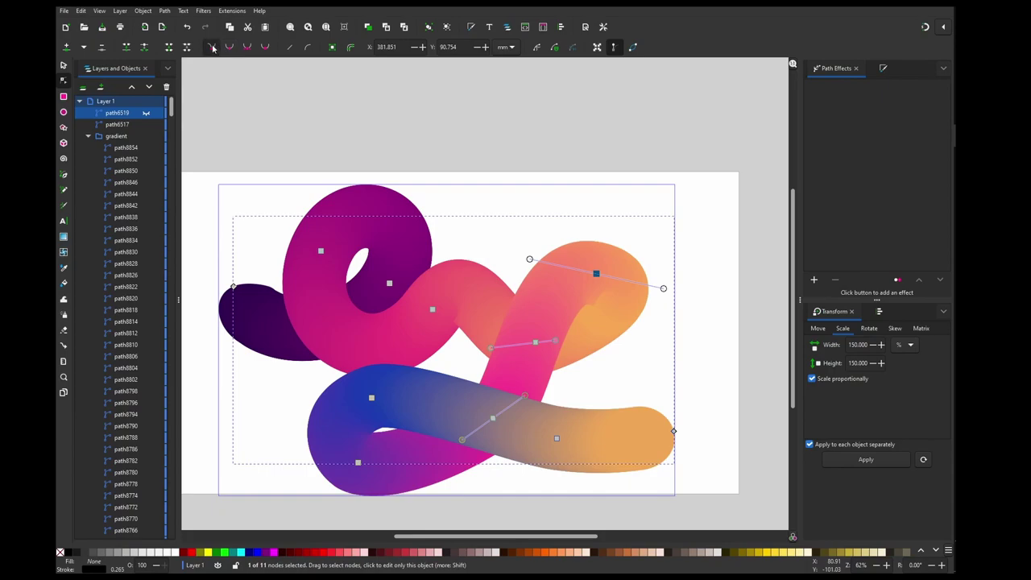
{"action": "left_click", "coordinate": [596, 275], "text": "ctrl"}
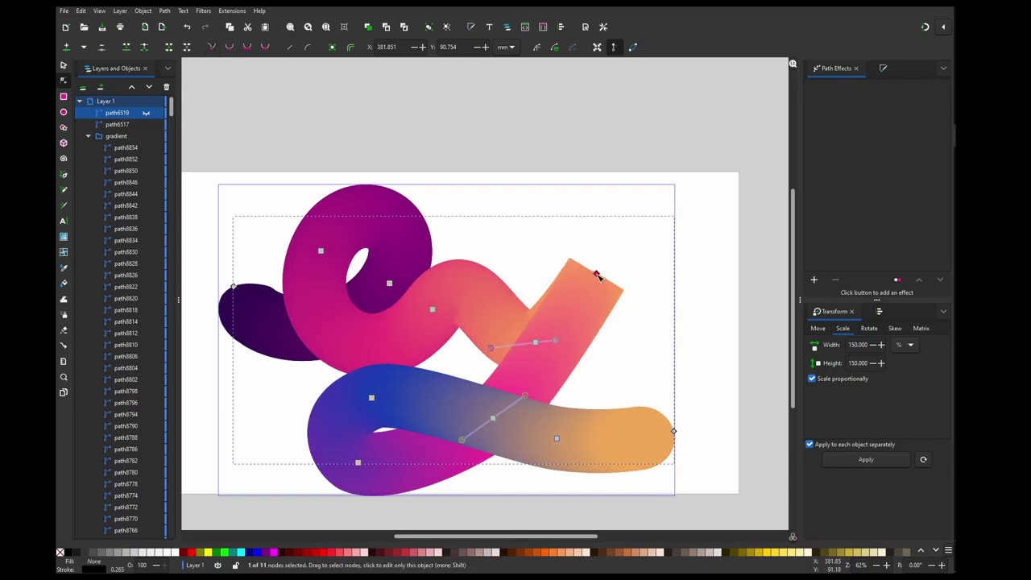
{"action": "key", "text": "Right"}
{"action": "key", "text": "Right"}
{"action": "left_click_drag", "start_coordinate": [628, 269], "coordinate": [629, 268]}
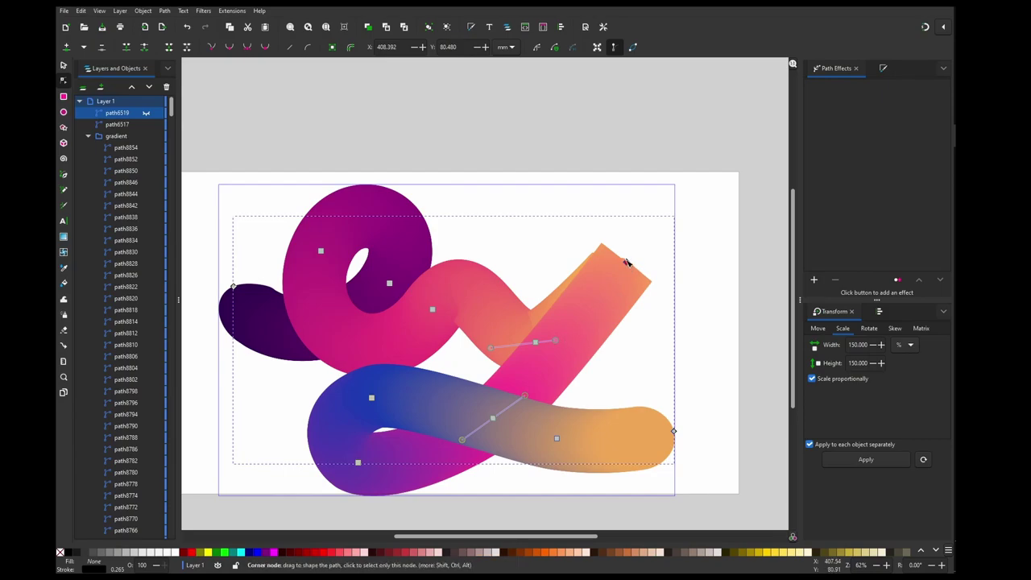
{"action": "mouse_move", "coordinate": [633, 277]}
{"action": "left_mouse_down"}
{"action": "mouse_move", "coordinate": [644, 314]}
{"action": "mouse_move", "coordinate": [674, 332]}
{"action": "left_mouse_up"}
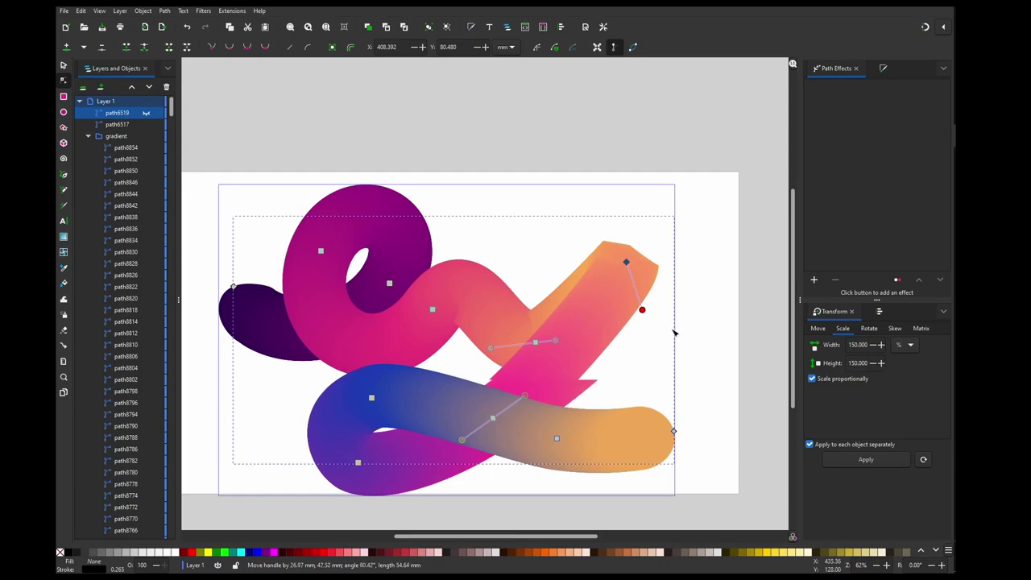
Deselect the nodes and path to view the reshaped orange tail.
{"action": "left_click", "coordinate": [537, 343]}
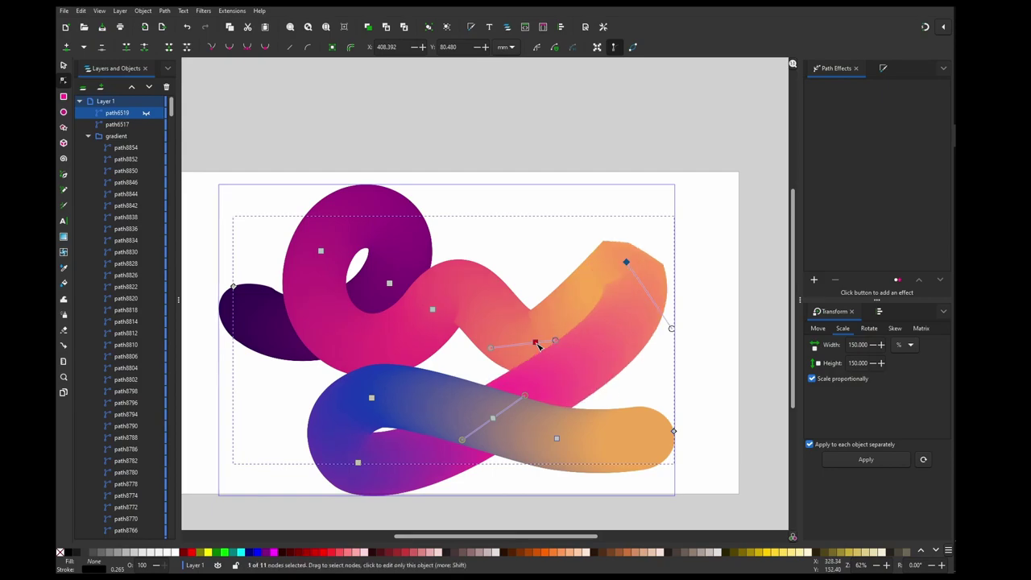
{"action": "left_click", "coordinate": [722, 309]}
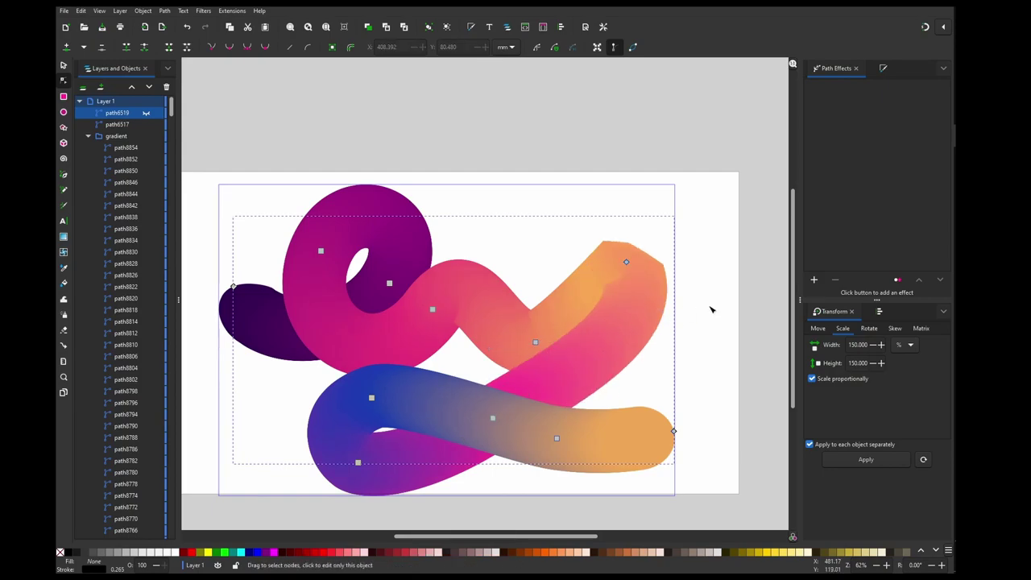
{"action": "scroll", "coordinate": [711, 309], "scroll_direction": "down", "scroll_amount": 2}
{"action": "key", "text": "Escape"}
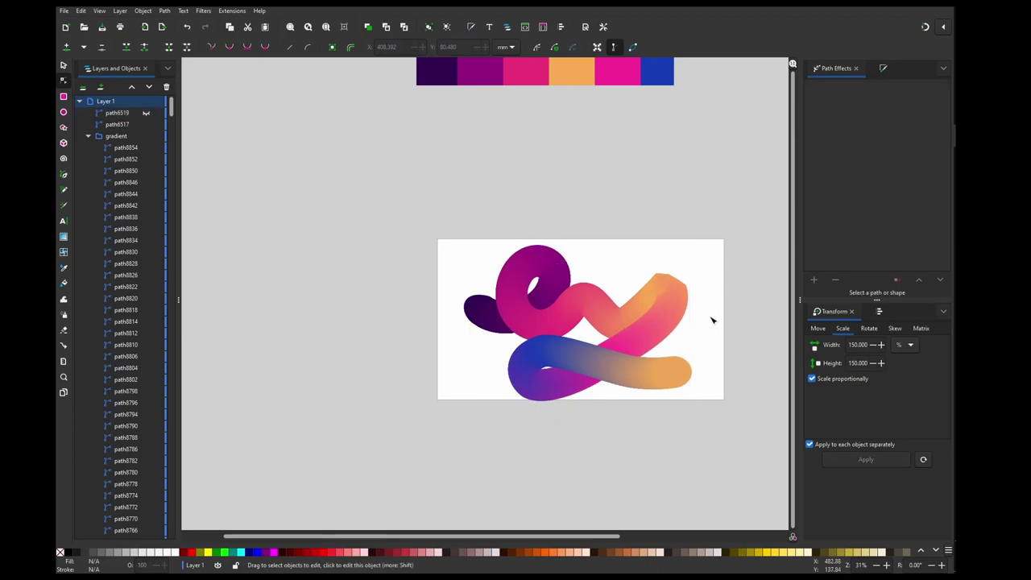